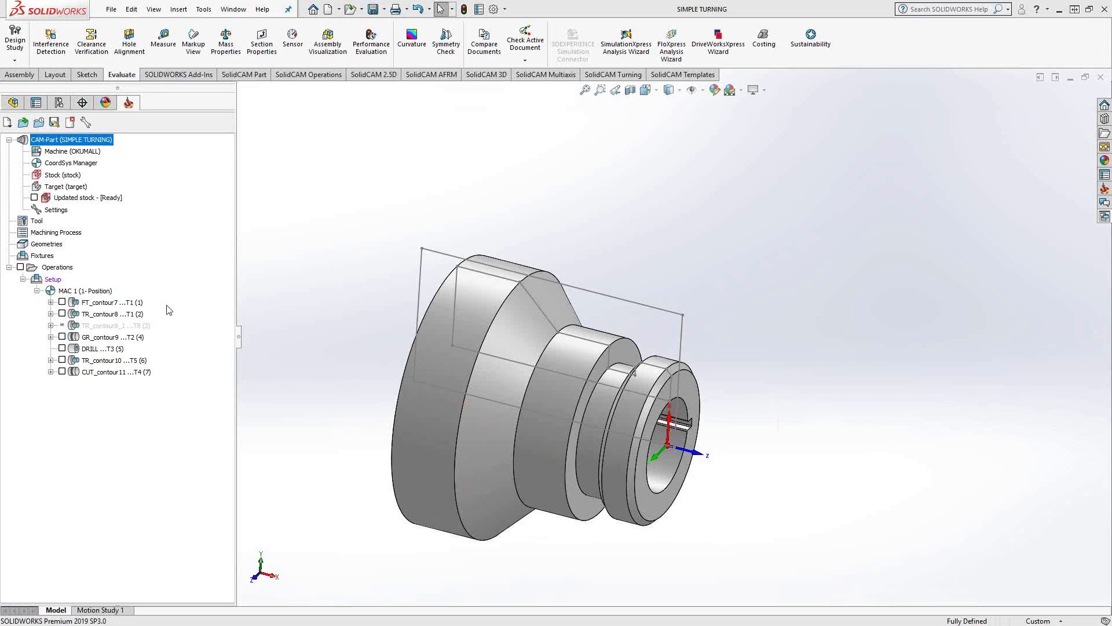
- Simulate all turning operations in SolidVerify and view the machined part from another angle
right_click(56, 266)
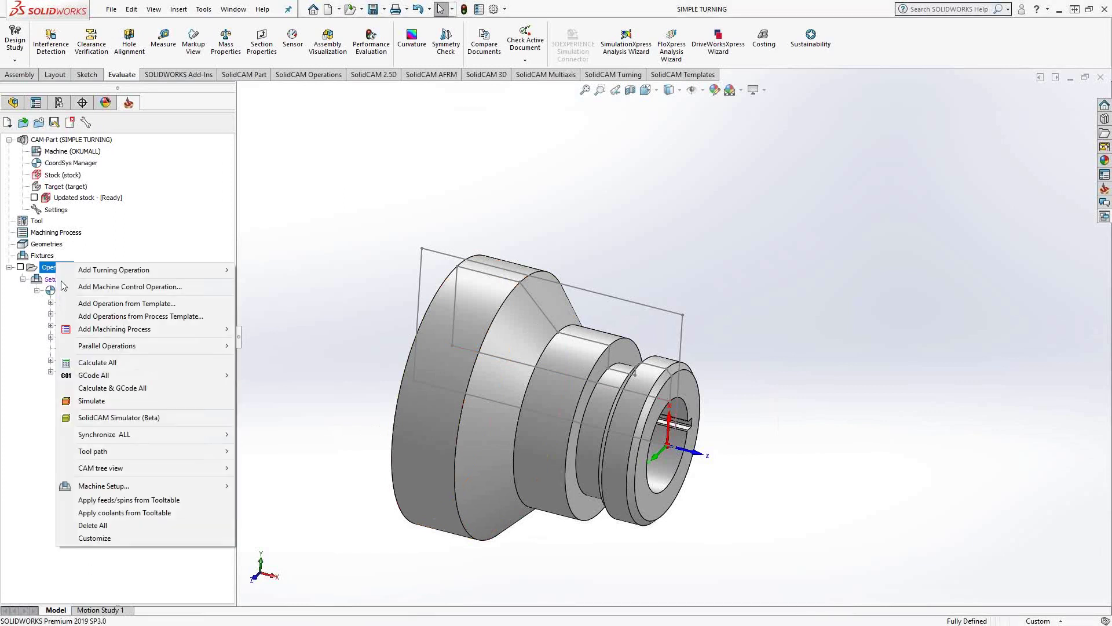
left_click(114, 398)
left_click(152, 397)
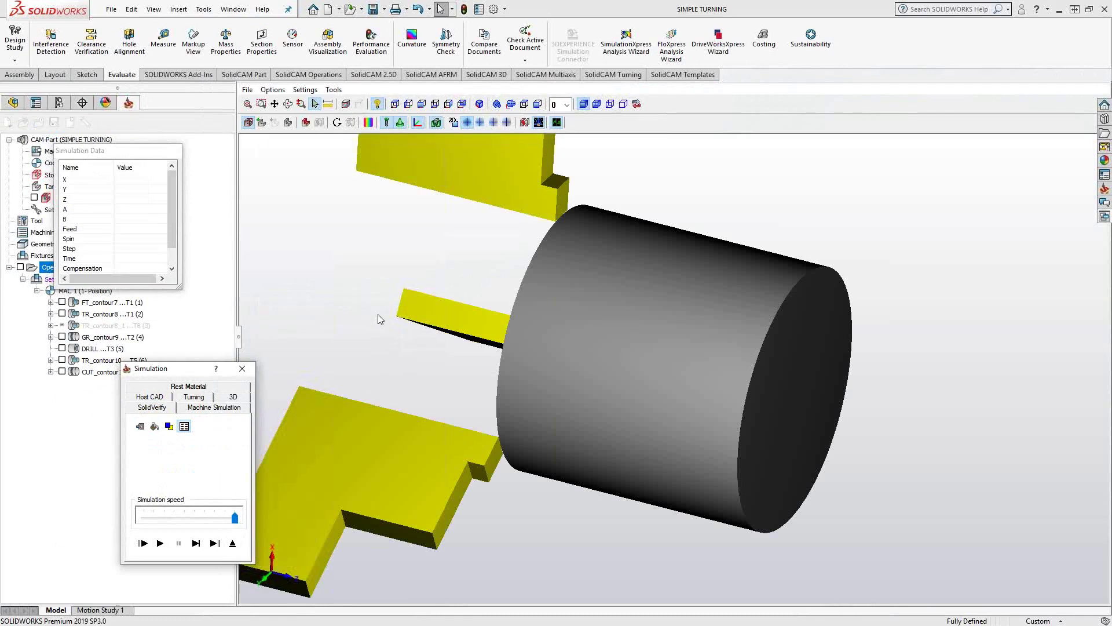
left_click(160, 543)
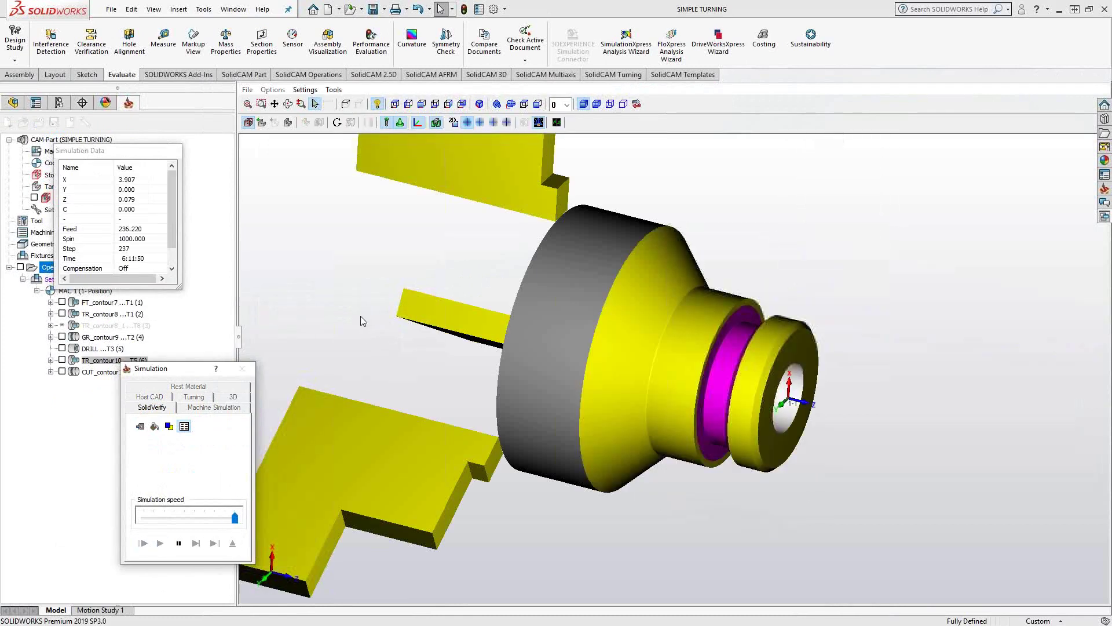
mouse_move(484, 373)
middle_mouse_down()
mouse_move(508, 372)
mouse_move(477, 369)
middle_mouse_up()
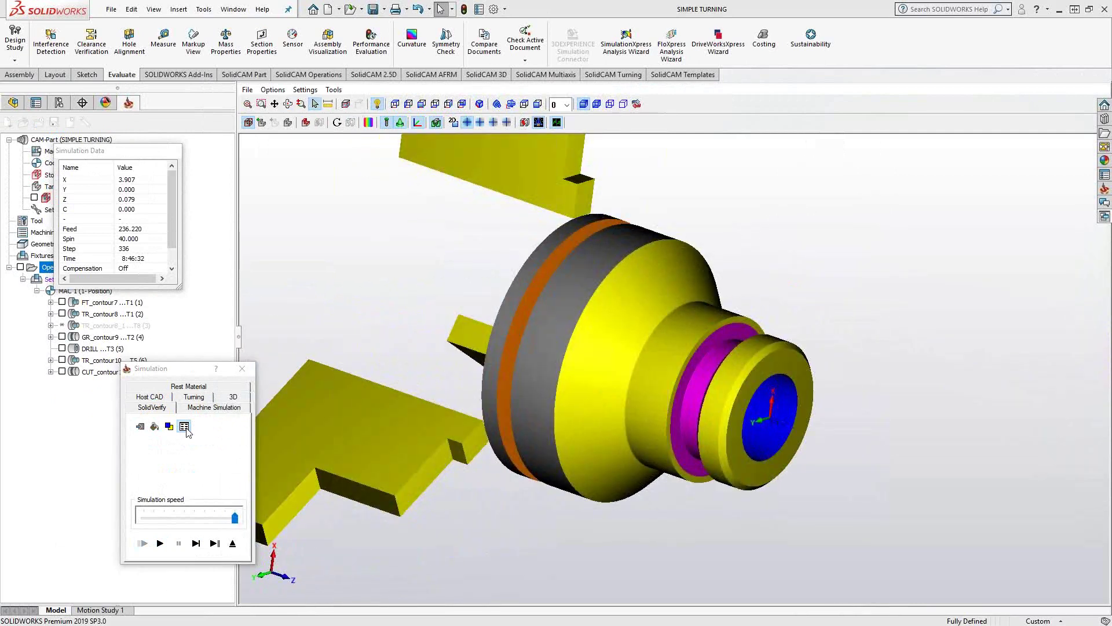
- Play all operations in the 2D Turning simulation, pause during the TR_contour8 operation and exit the simulation
left_click(194, 396)
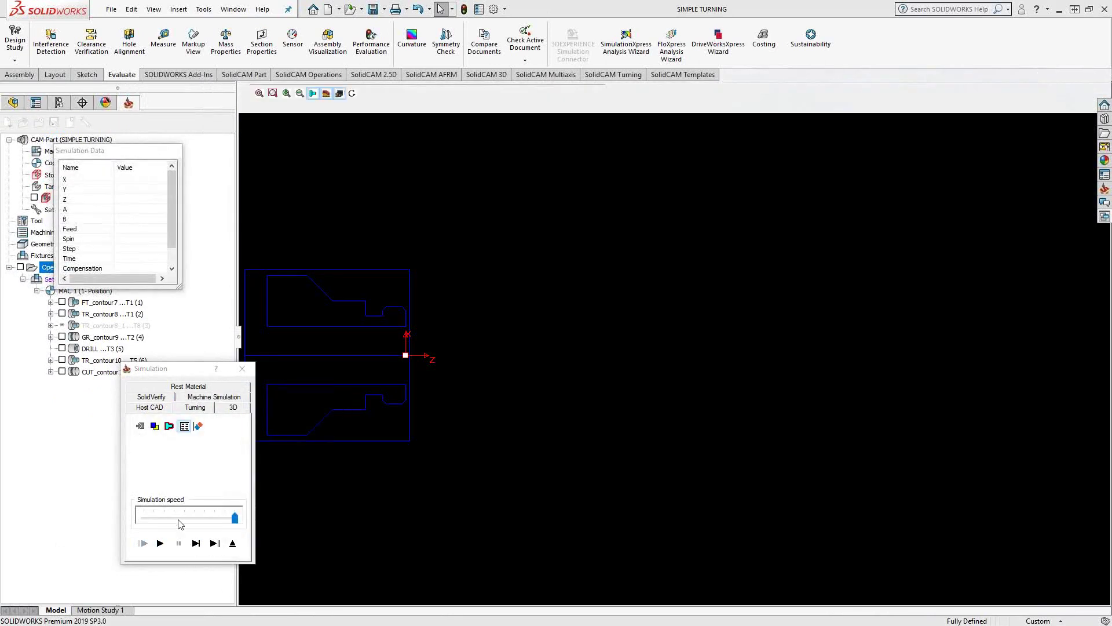
left_click(160, 543)
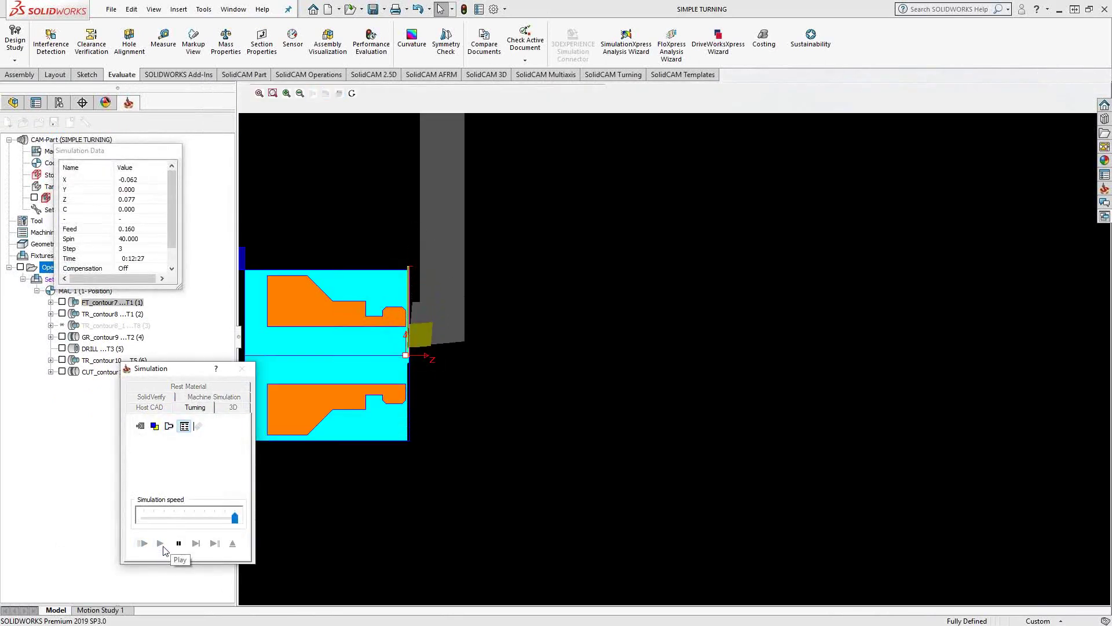
left_click(179, 543)
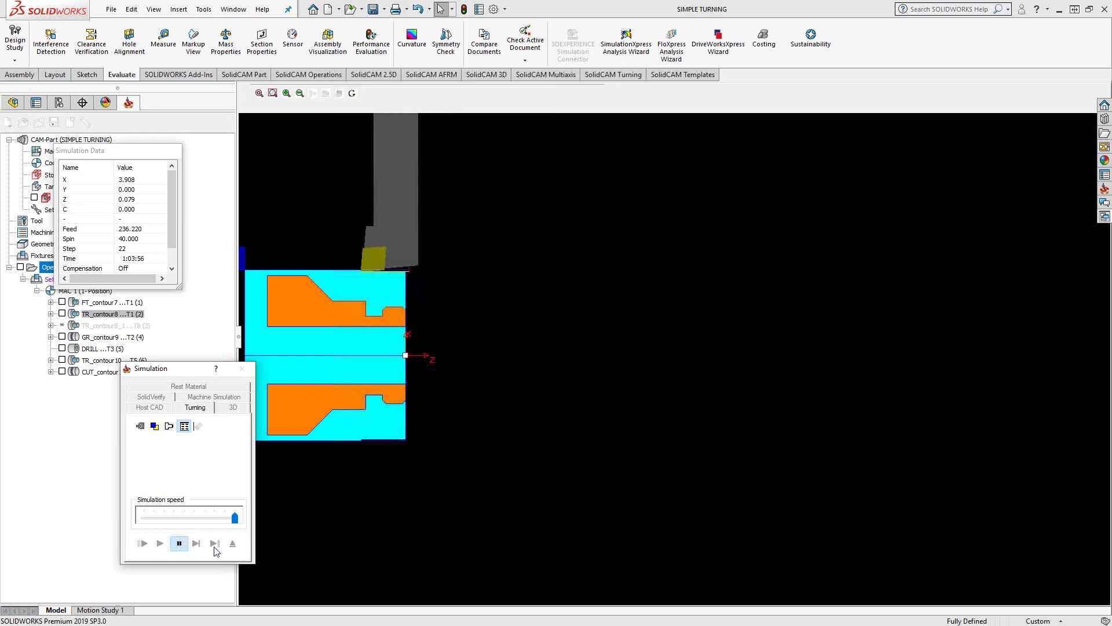
left_click(232, 542)
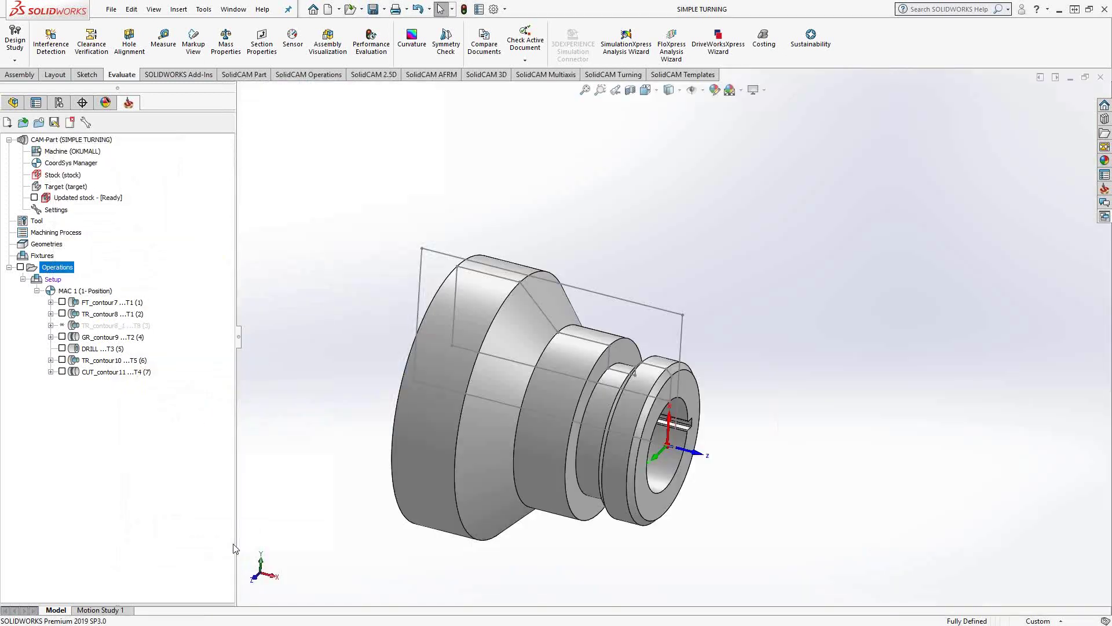
- Simulate all operations in SolidVerify with the stock shown as a 2D section, and exit the simulation
right_click(60, 273)
left_click(93, 403)
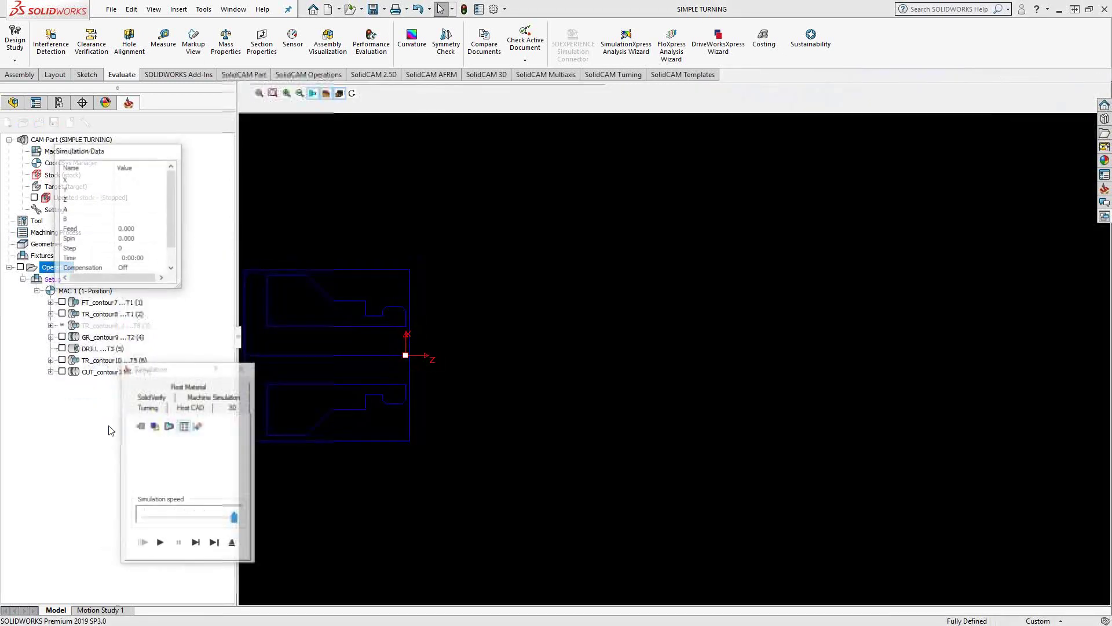
left_click(160, 399)
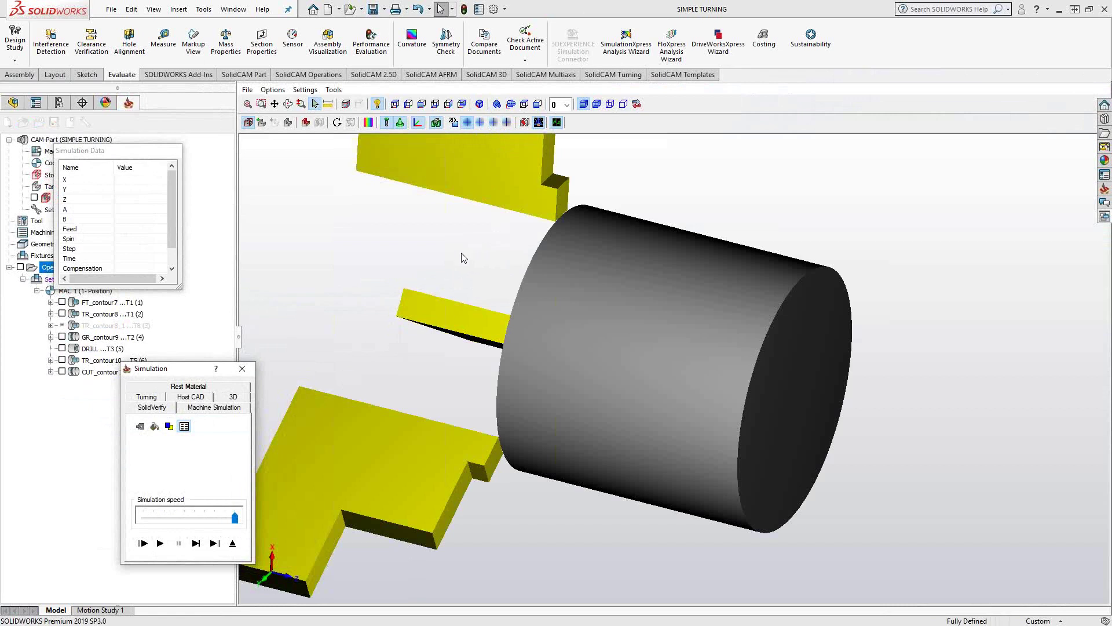
left_click(453, 124)
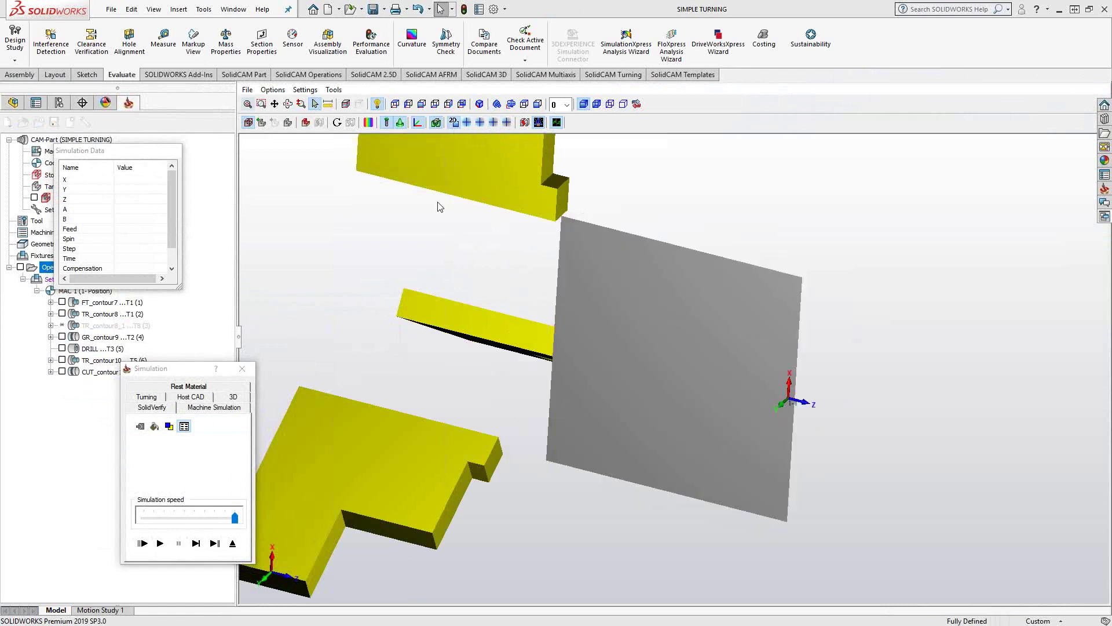
left_click(161, 543)
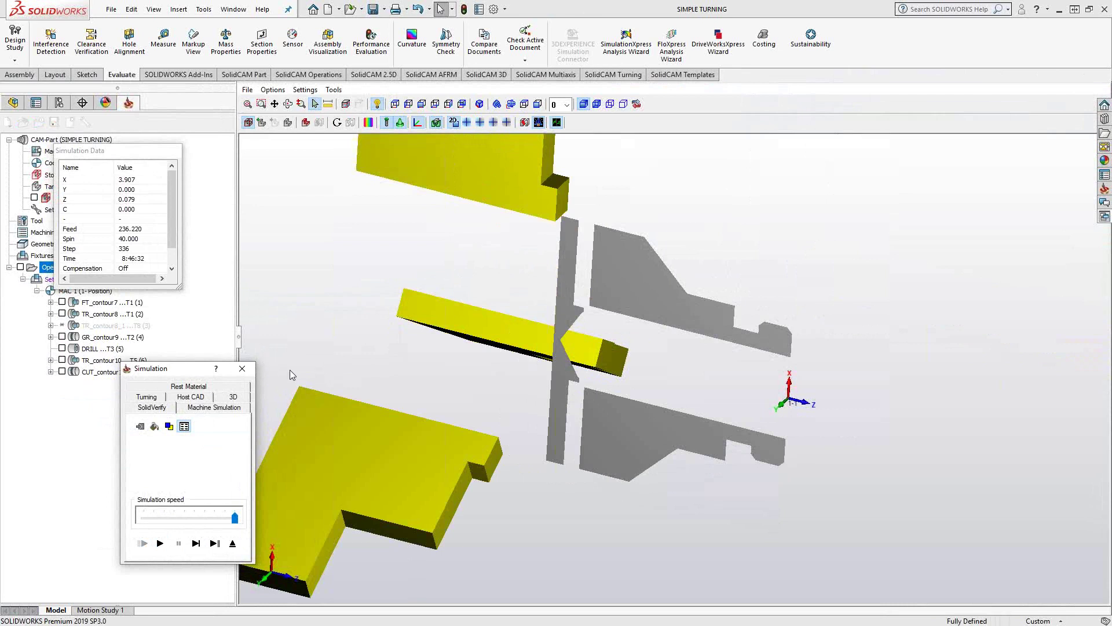
left_click(233, 543)
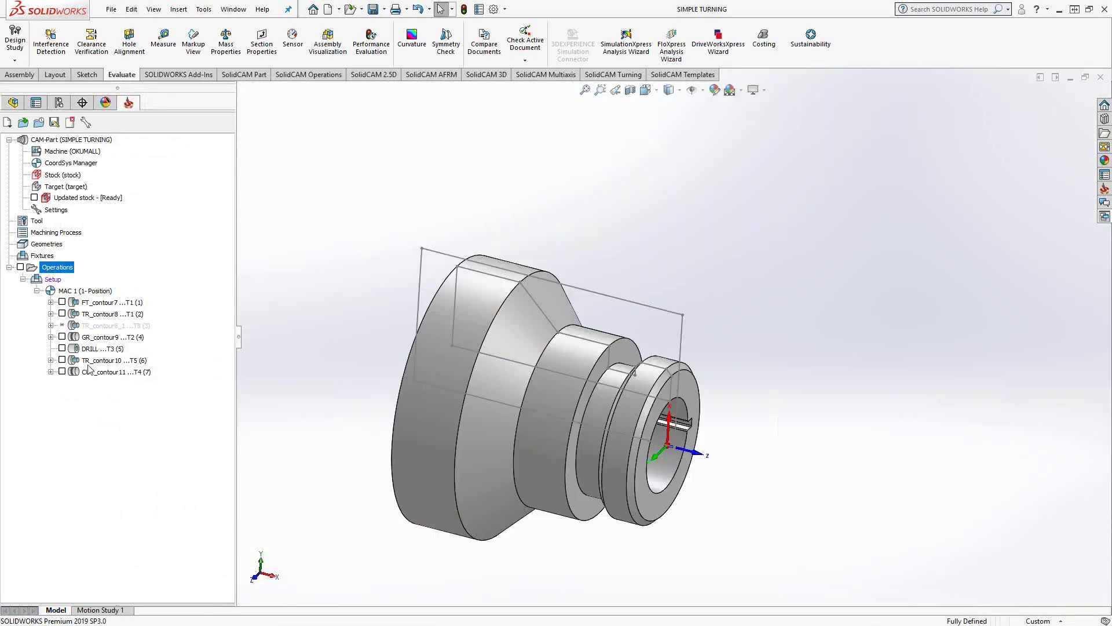
- Edit the TR_contour10 operation and turn off Insert only for tool 5 so its shank is included
left_click(62, 362)
left_click(63, 360)
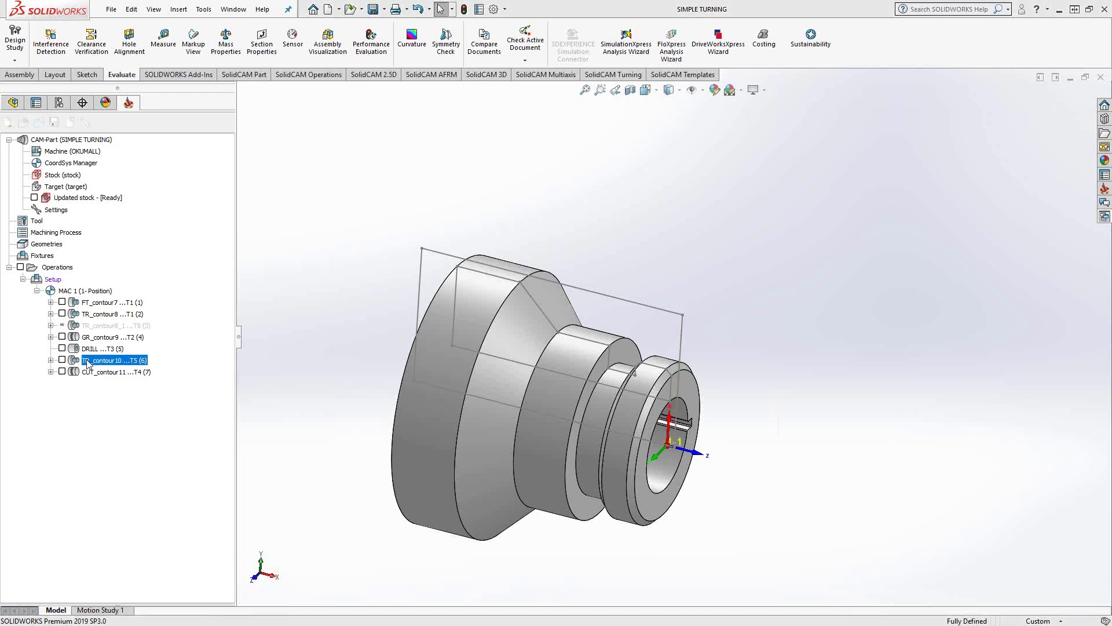
double_click(87, 361)
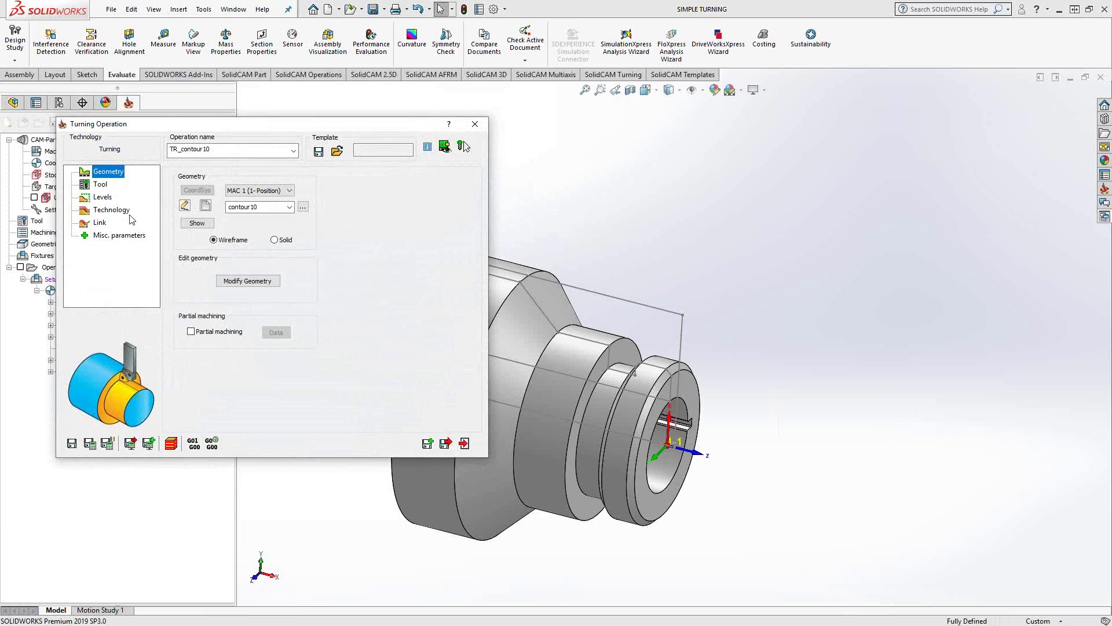
left_click(98, 184)
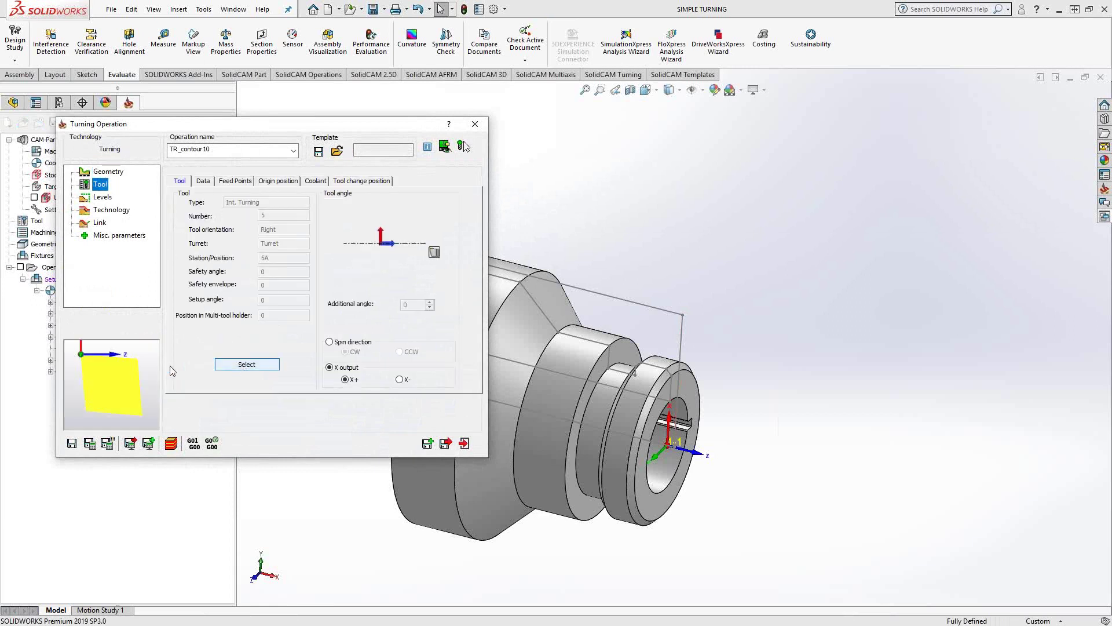
left_click(270, 363)
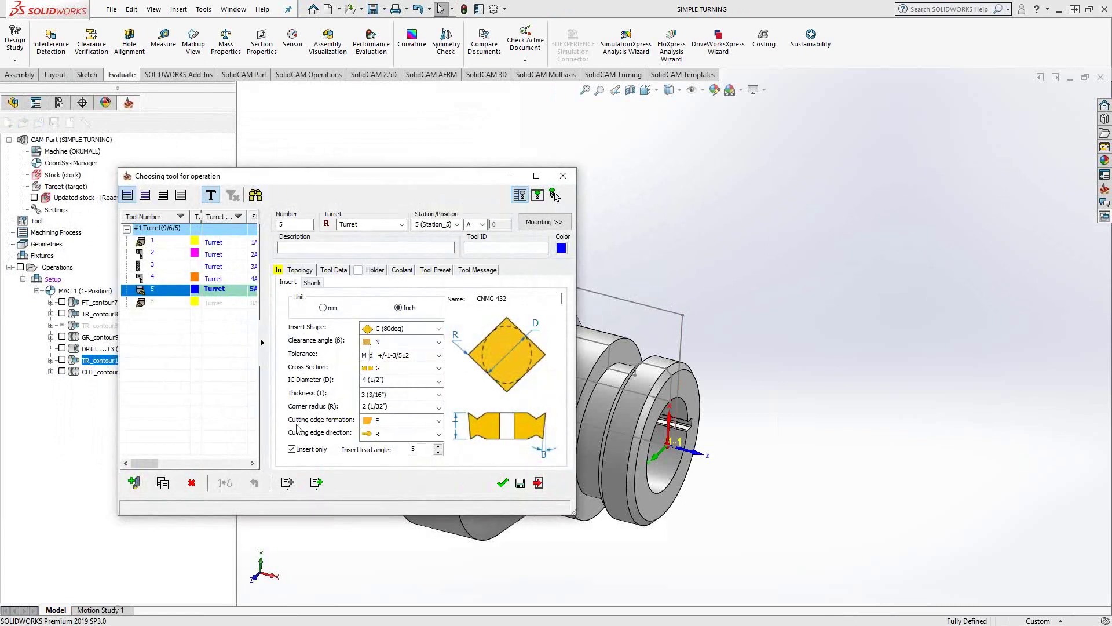
left_click(292, 451)
left_click(292, 450)
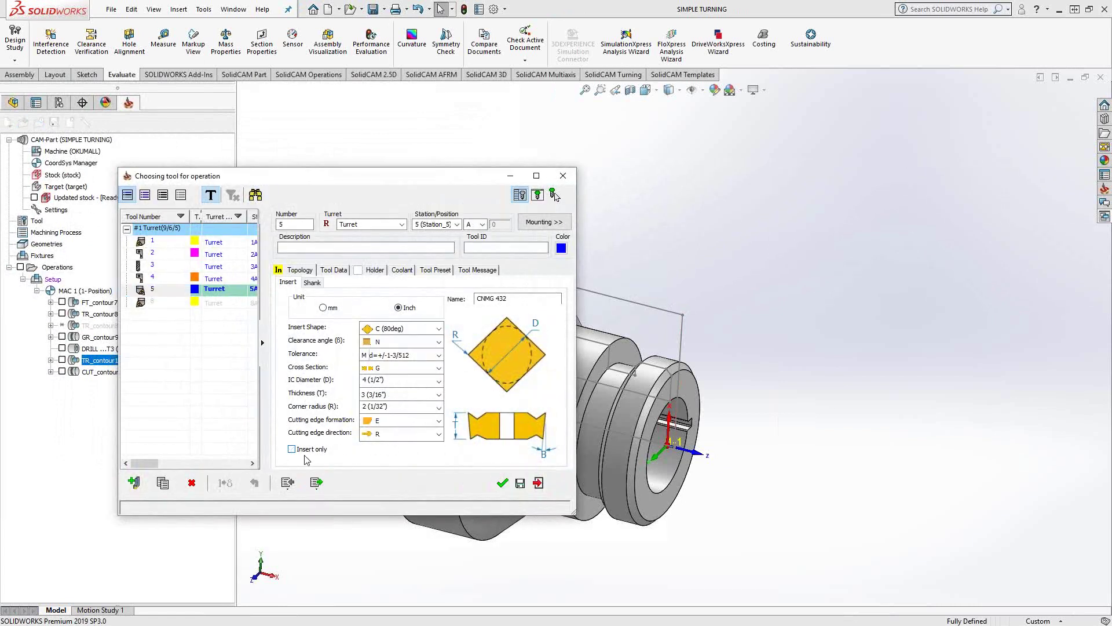
left_click(502, 483)
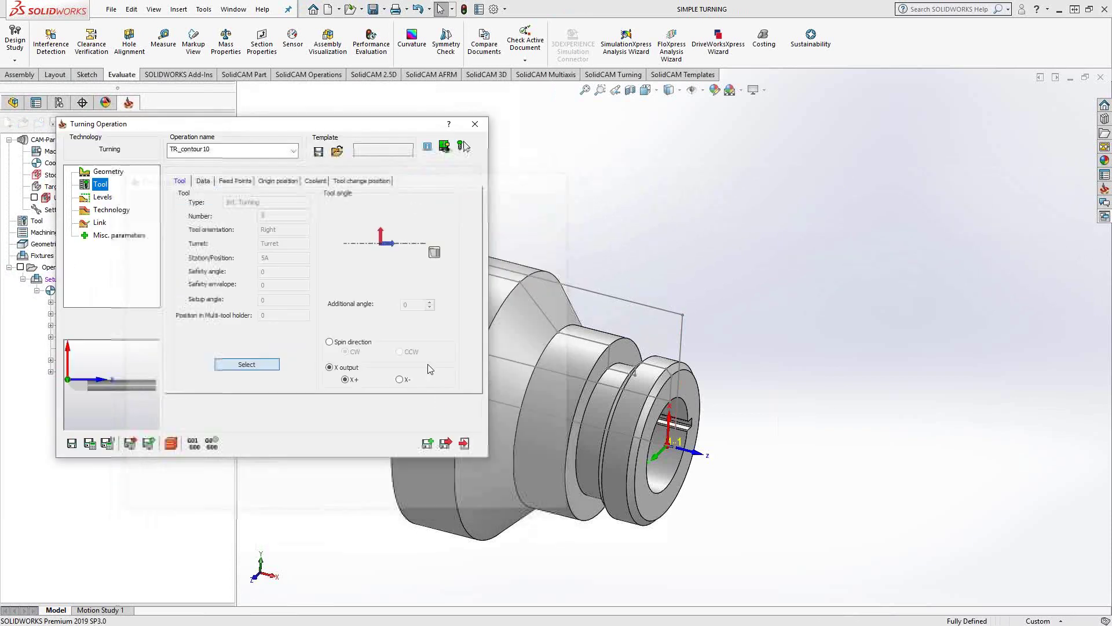
- Preview the internal turning tool on the part and move it into the bore
left_click(464, 146)
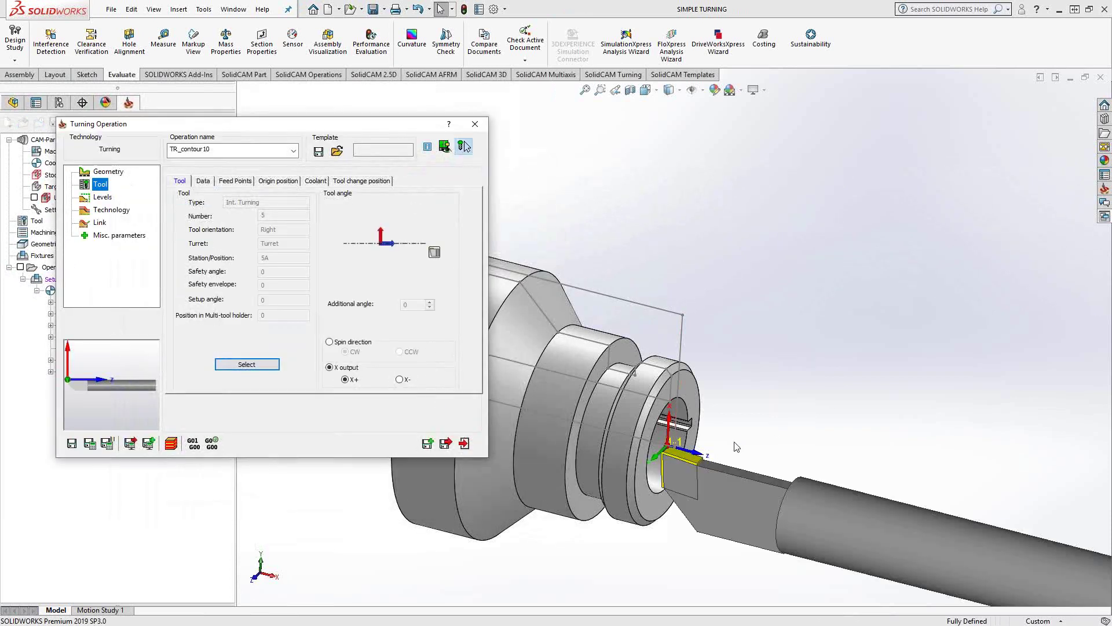
middle_click_drag(705, 422, 512, 359)
- Simulate TR_contour10 in SolidVerify with the stock in 2D section, and stop clash monitoring at the holder clash
left_click(171, 443)
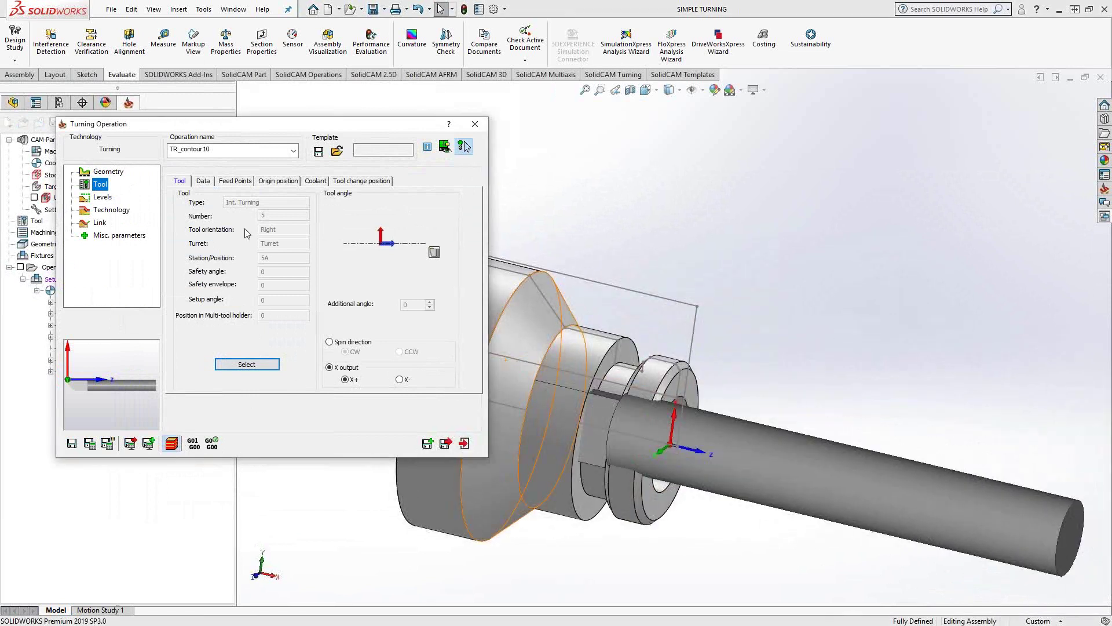
left_click(245, 230)
left_click(259, 229)
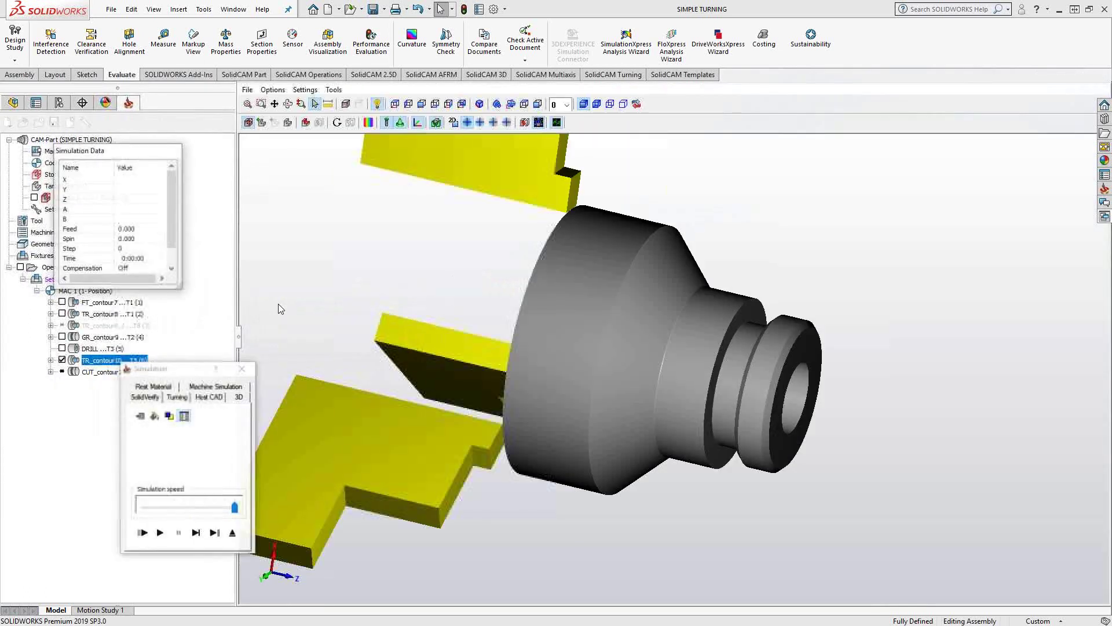
left_click(453, 123)
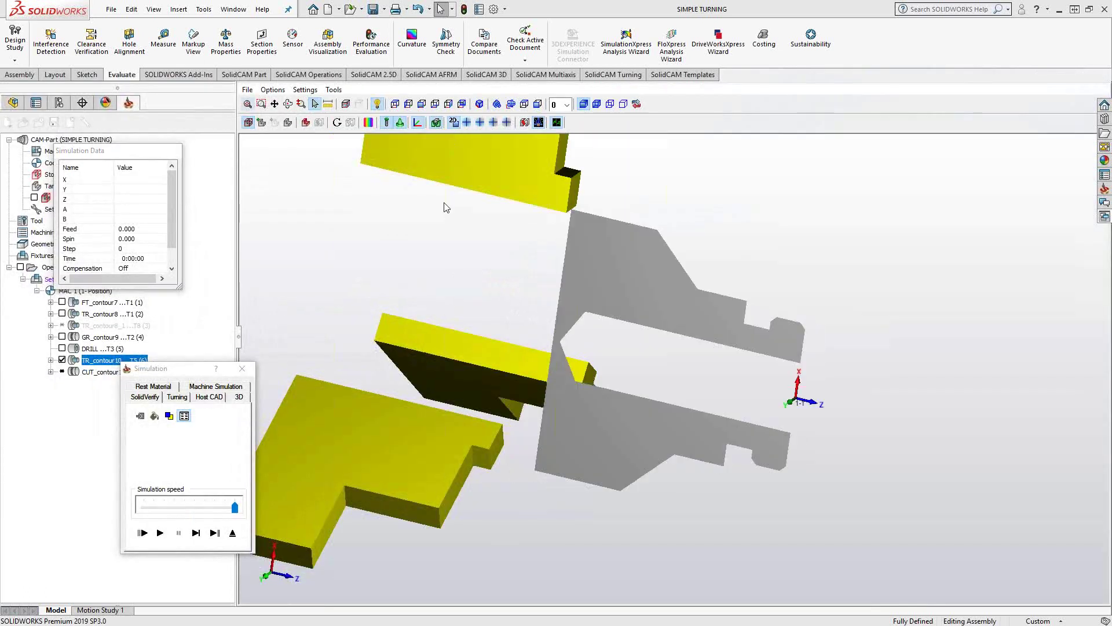
left_click(160, 532)
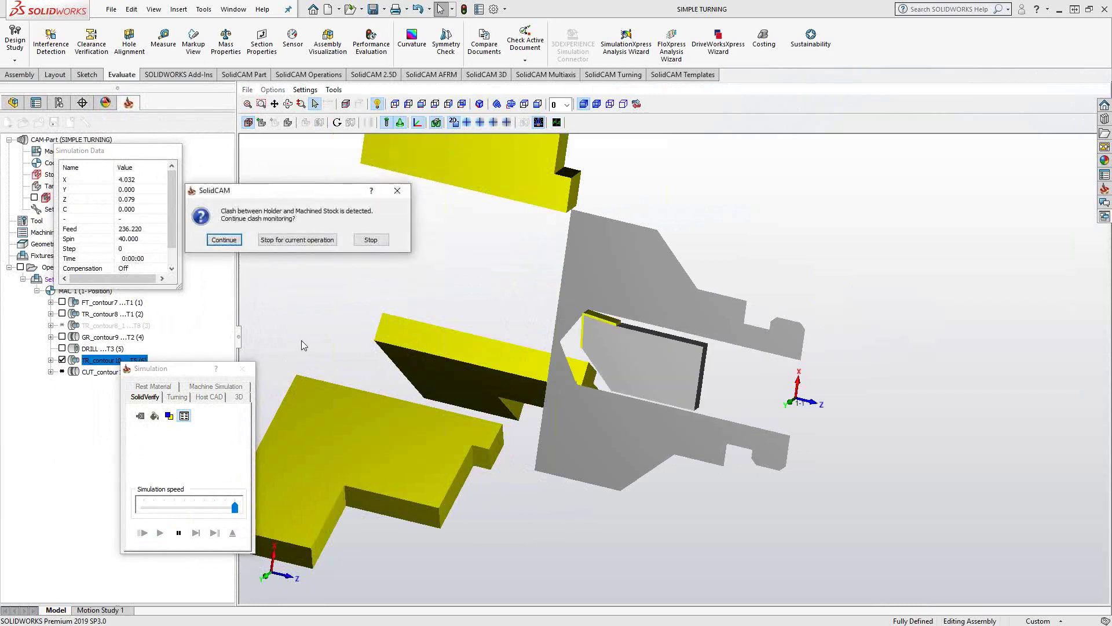
left_click_drag(292, 195, 355, 236)
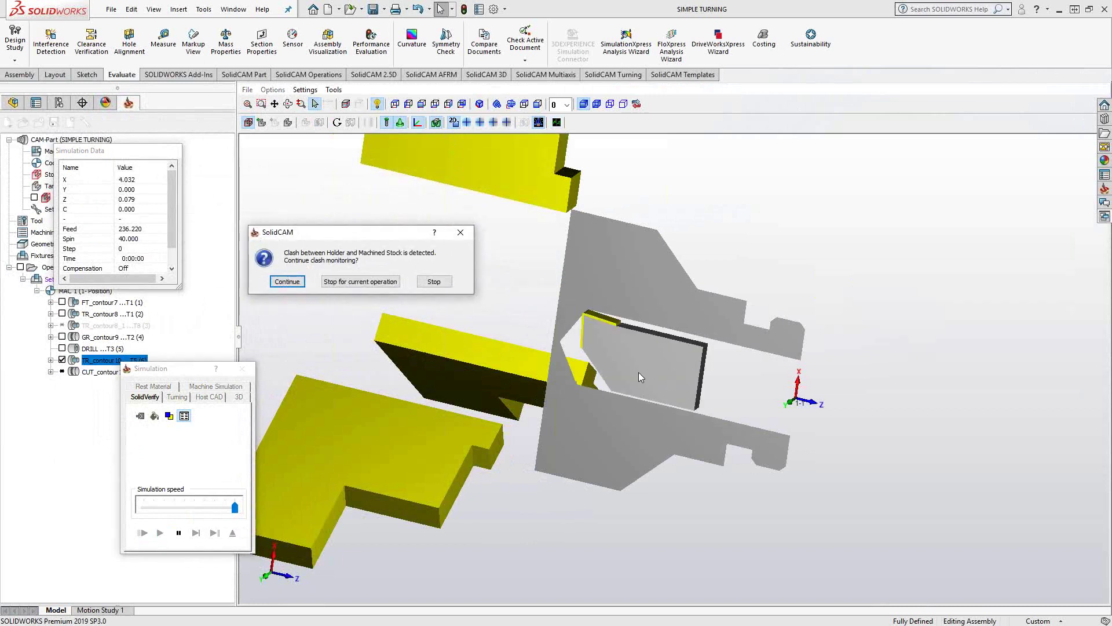
left_click(431, 282)
- Play TR_contour10 in the Turning simulation, and replay it in SolidVerify's 2D section with clash monitoring continued
left_click(178, 399)
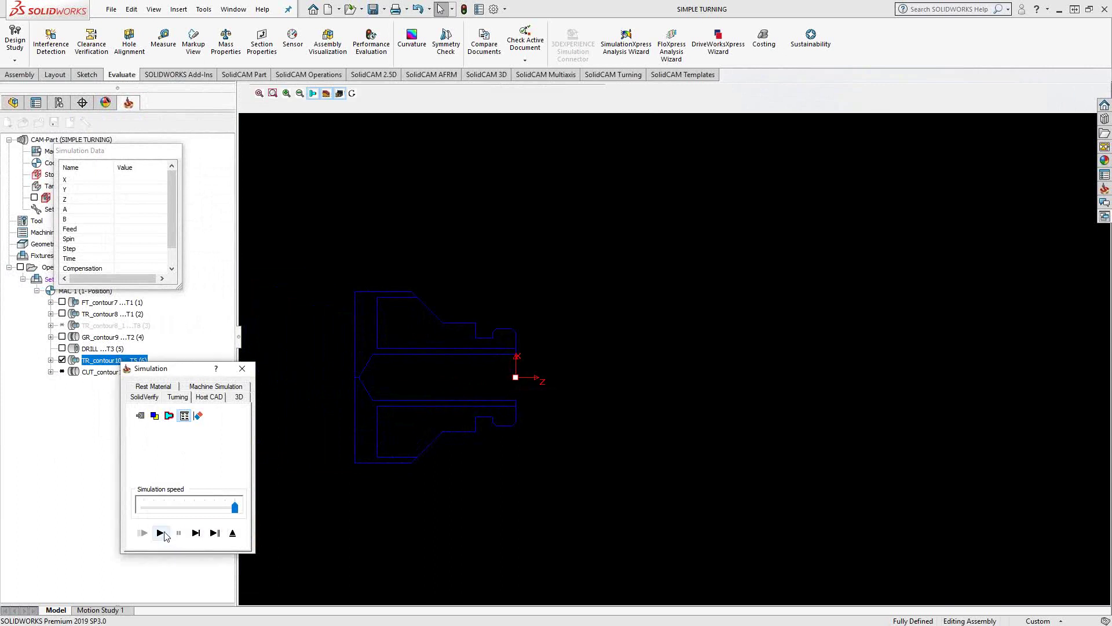
left_click(160, 532)
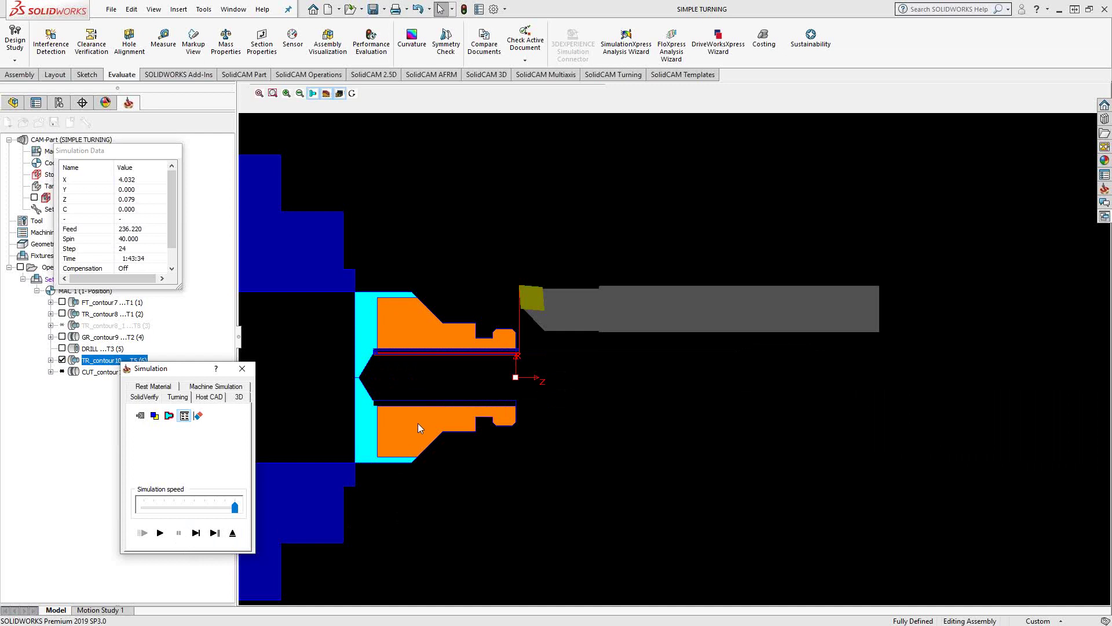
left_click(145, 397)
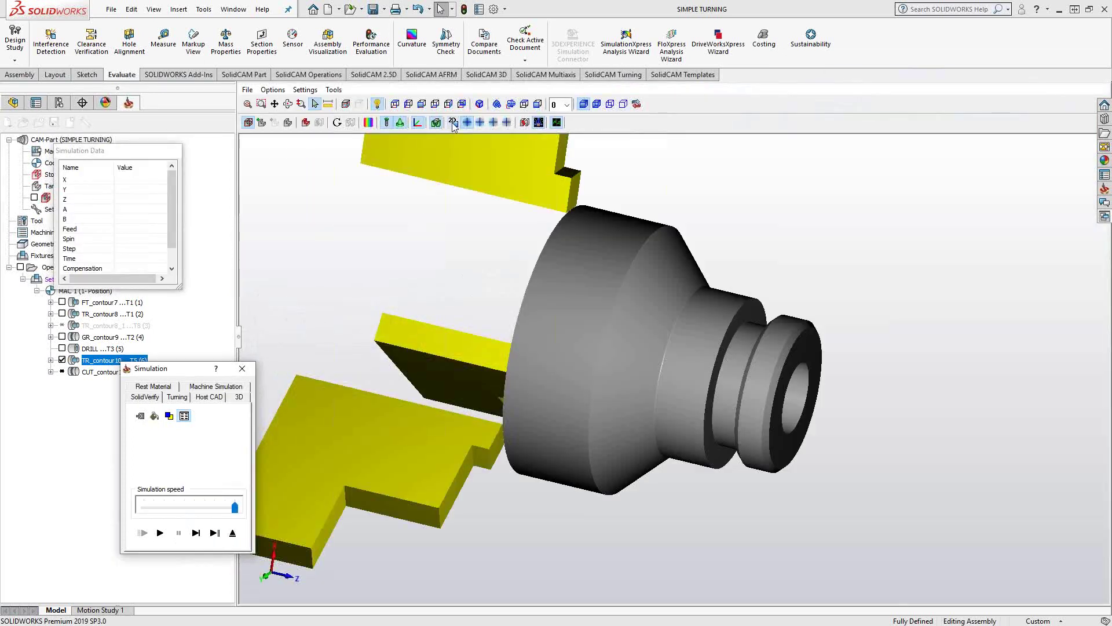
left_click(453, 124)
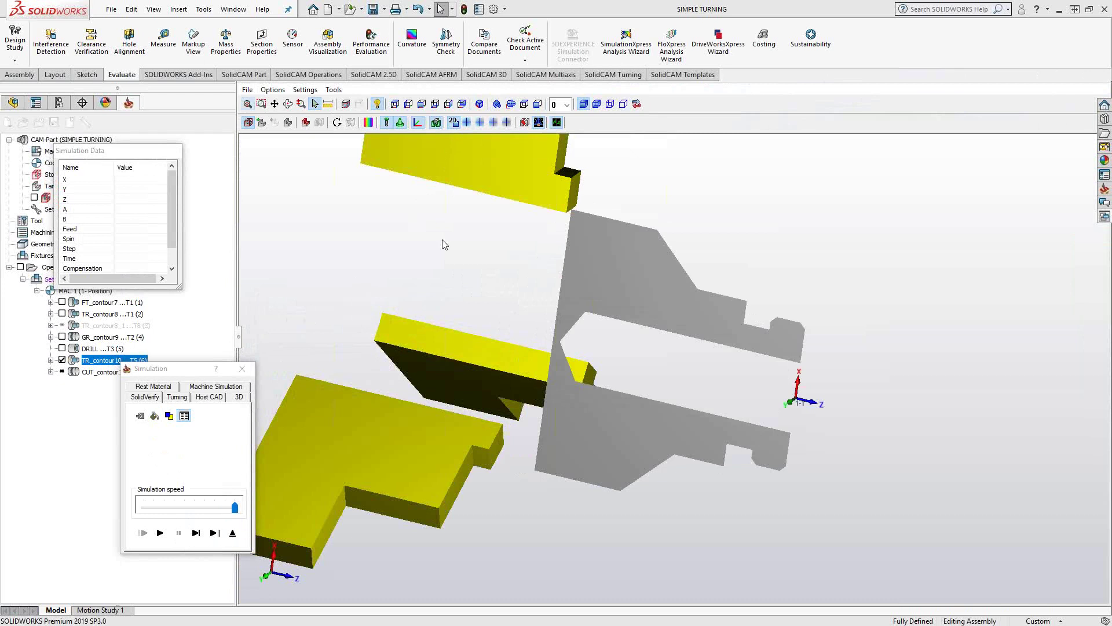
left_click(160, 533)
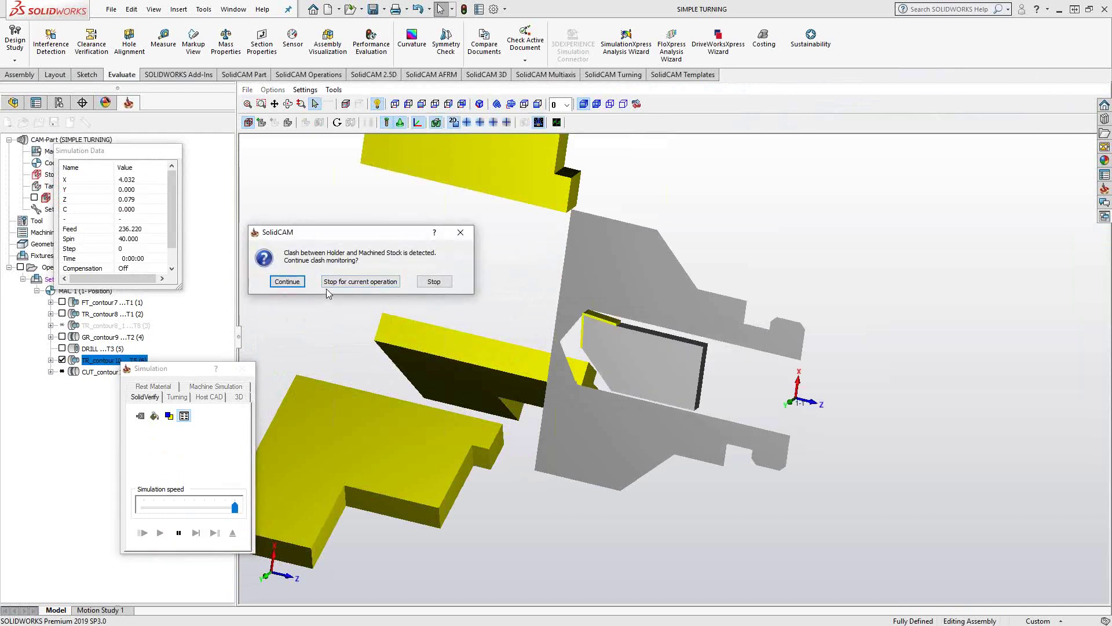
left_click(287, 281)
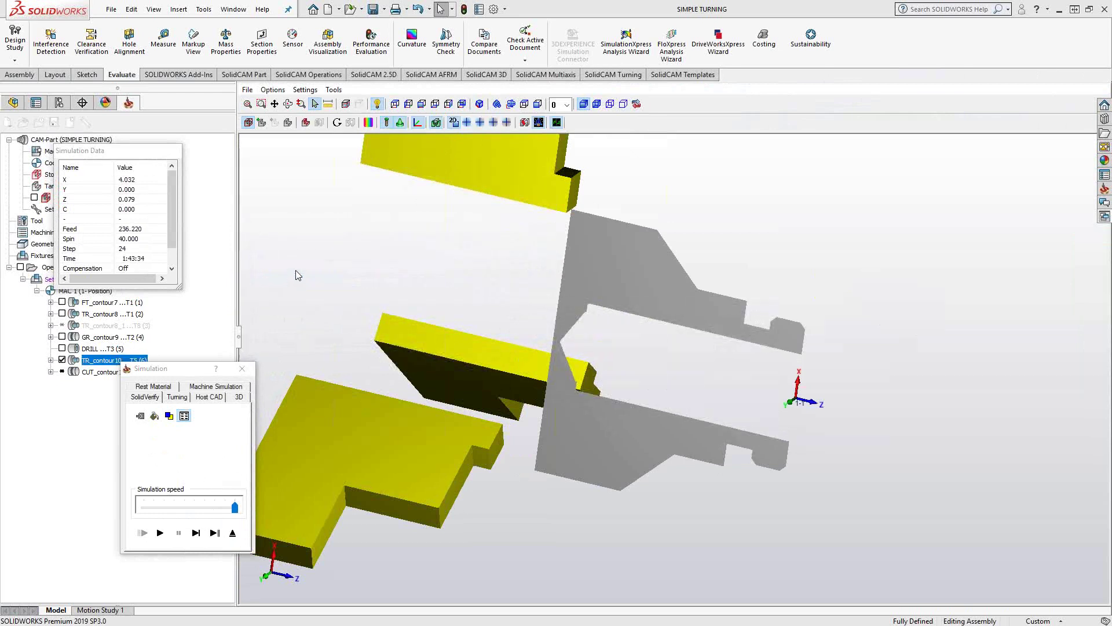
- Inspect the machined bore on the full solid part and in cutaway views down to a half section
left_click(467, 122)
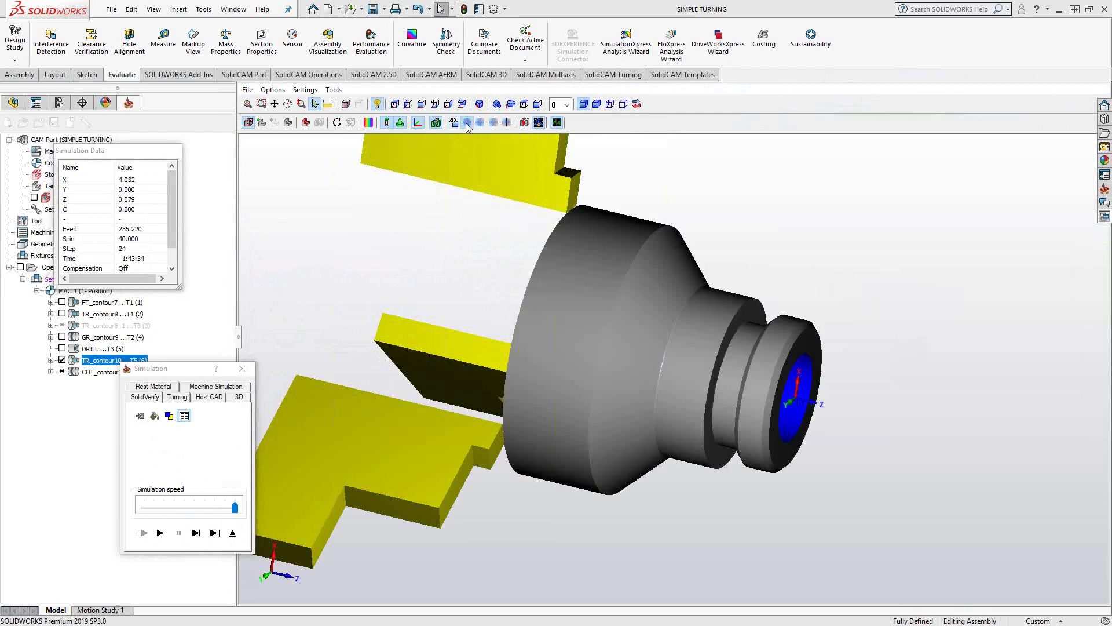
middle_click_drag(530, 353, 571, 377)
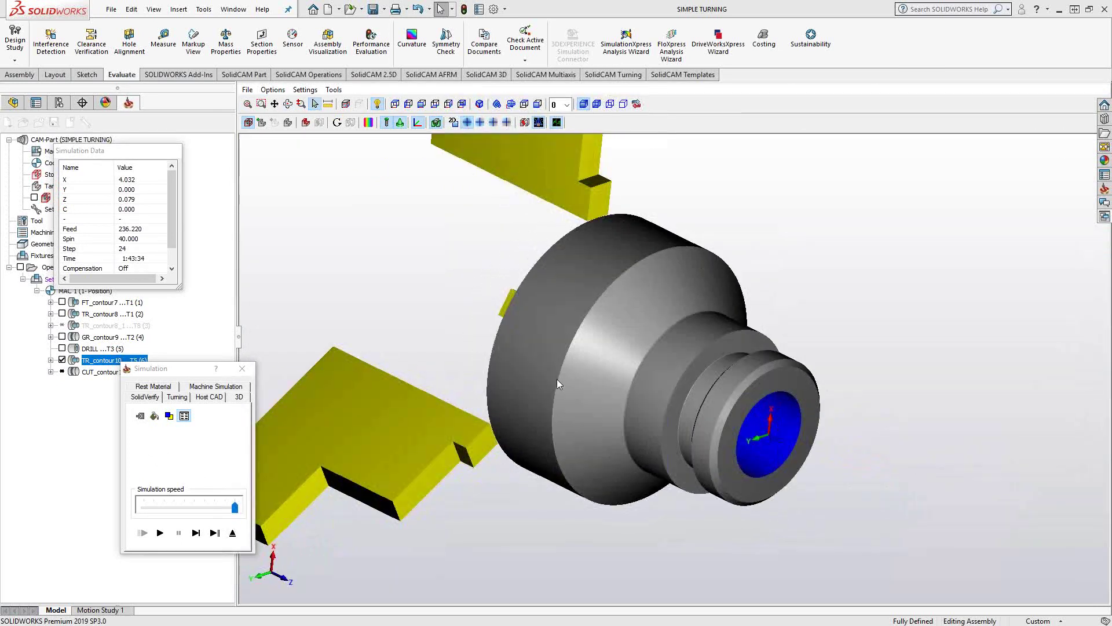
left_click(481, 124)
middle_click_drag(603, 393, 574, 359)
left_click(494, 122)
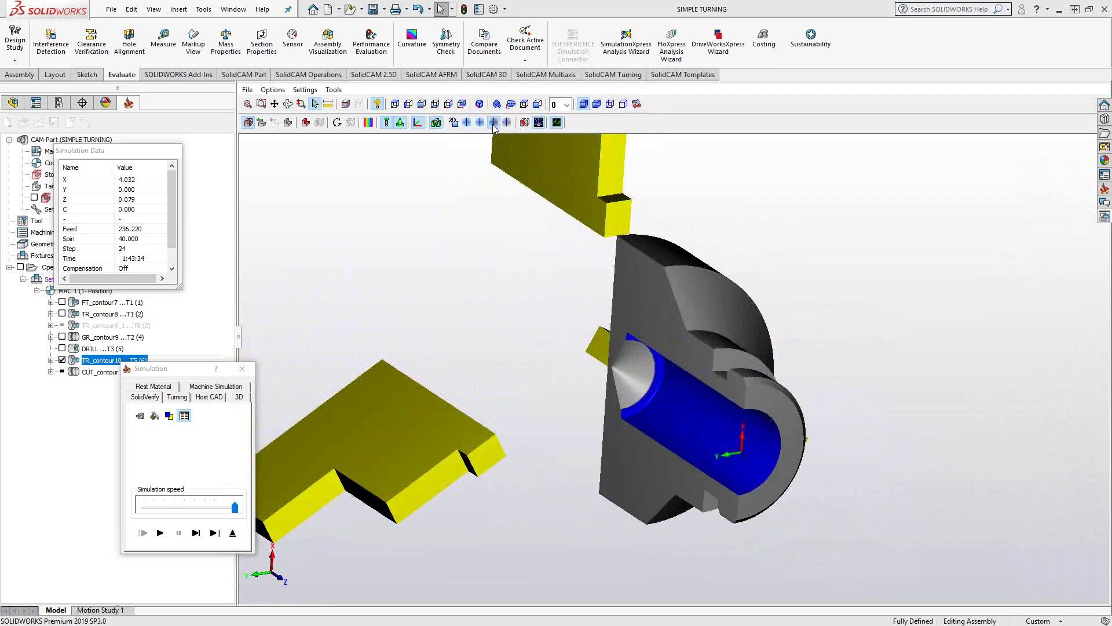
middle_click_drag(550, 339, 536, 186)
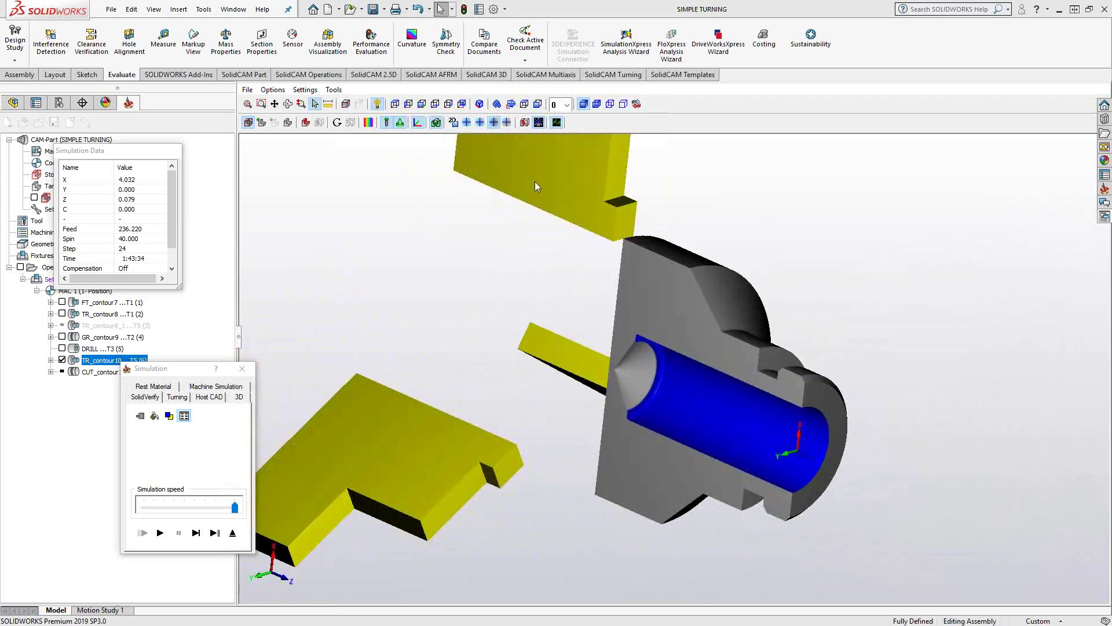
- Examine the machined bore in the quarter-section, full-part and half-section views, and exit the simulation
left_click(507, 122)
mouse_move(609, 375)
middle_mouse_down()
mouse_move(597, 338)
mouse_move(587, 341)
mouse_move(609, 378)
middle_mouse_up()
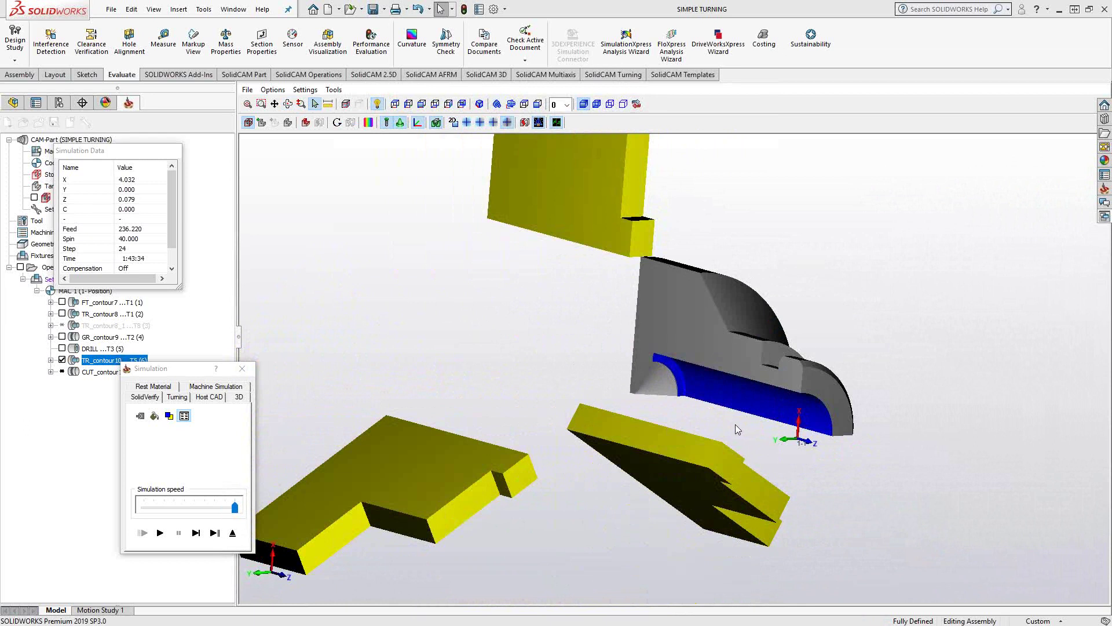
middle_click_drag(748, 433, 649, 376)
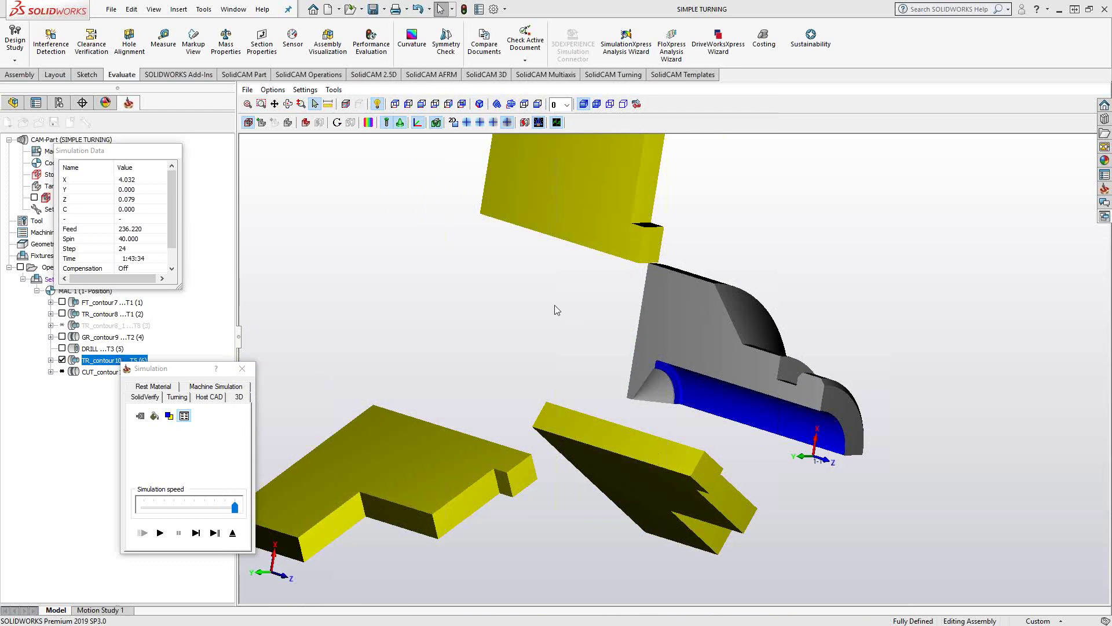
left_click(467, 124)
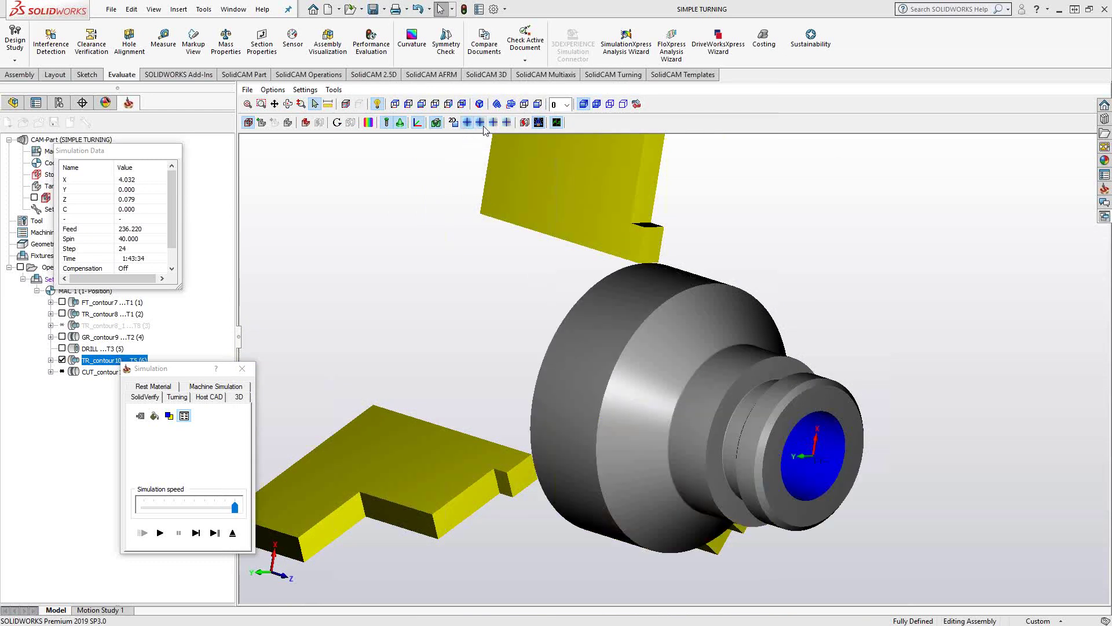
left_click(493, 124)
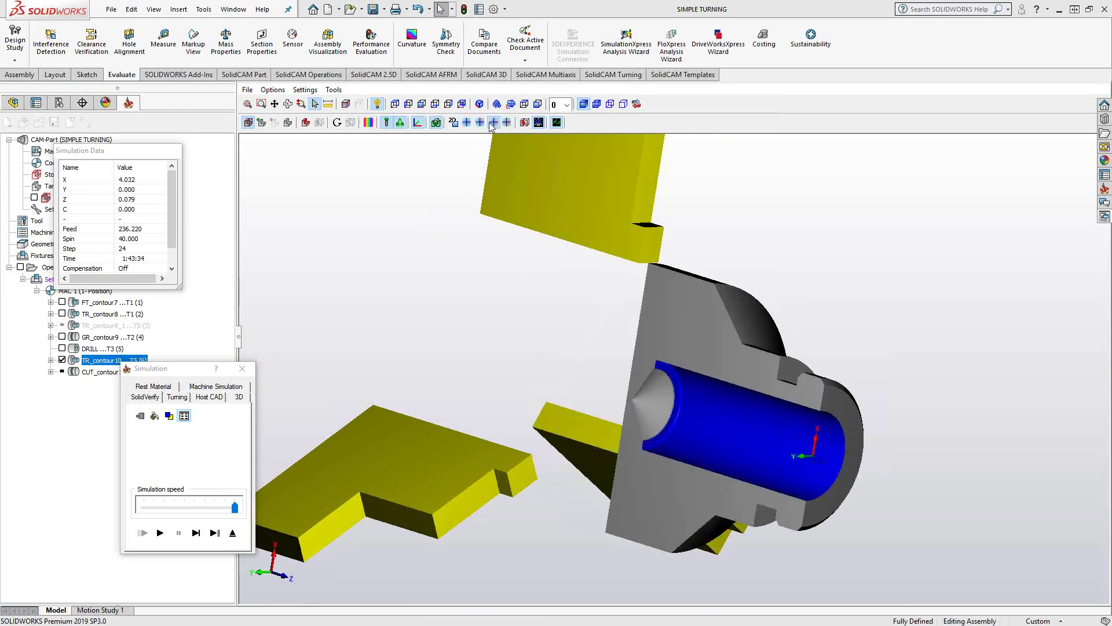
left_click(233, 533)
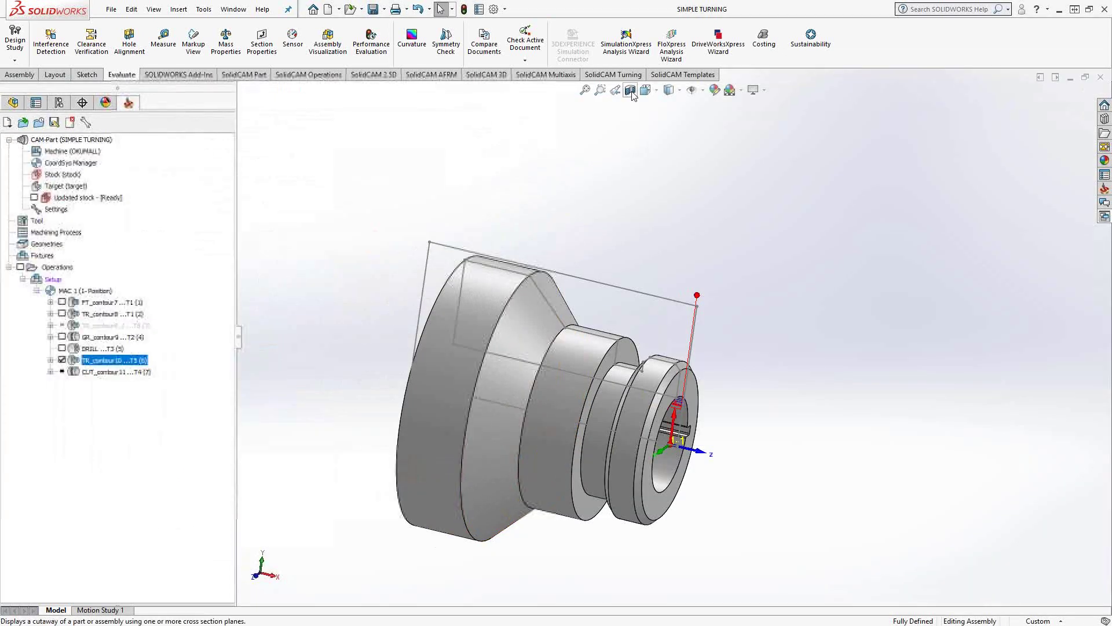
- View the part model in a lengthwise section in SOLIDWORKS and restore the full view
left_click(25, 135)
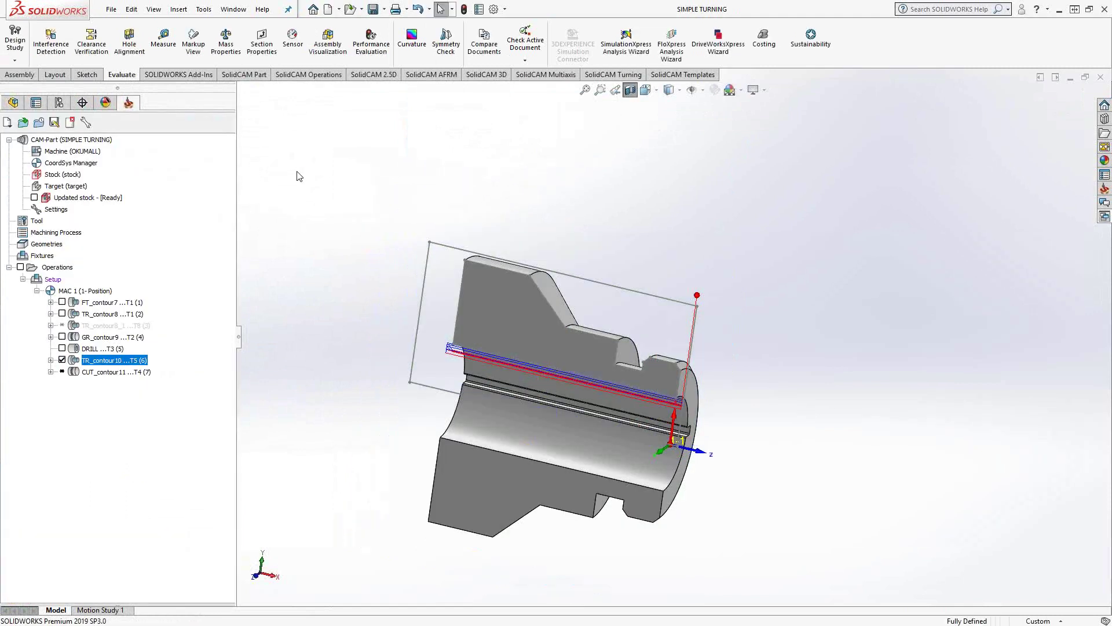
left_click(630, 90)
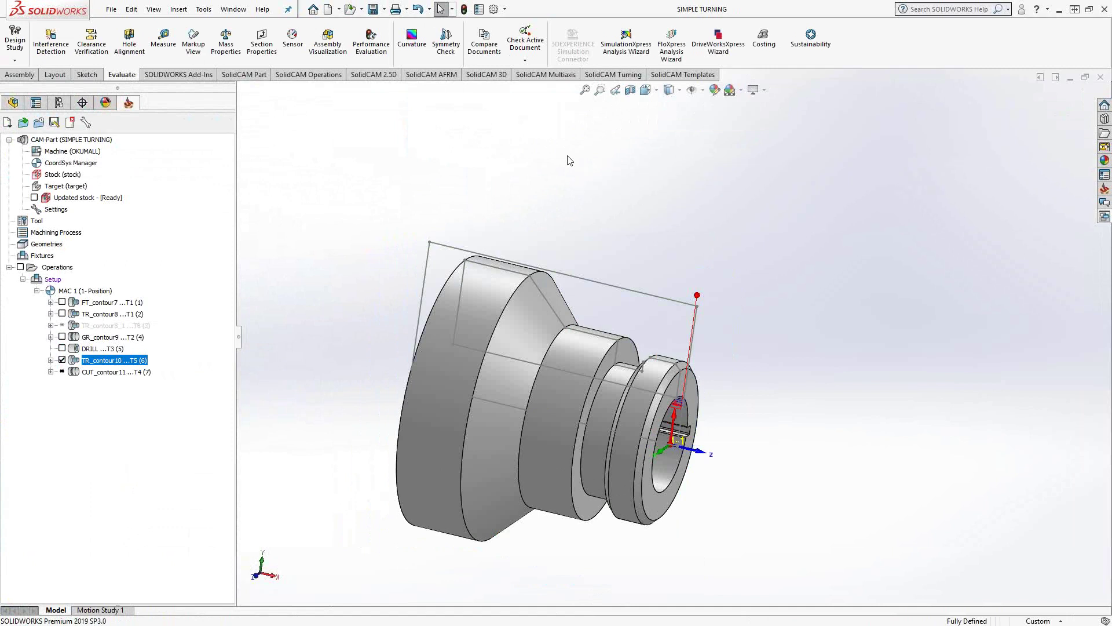
- View the part model with hidden lines visible and in wireframe, and return it to the shaded-with-edges style
left_click(681, 91)
left_click(670, 155)
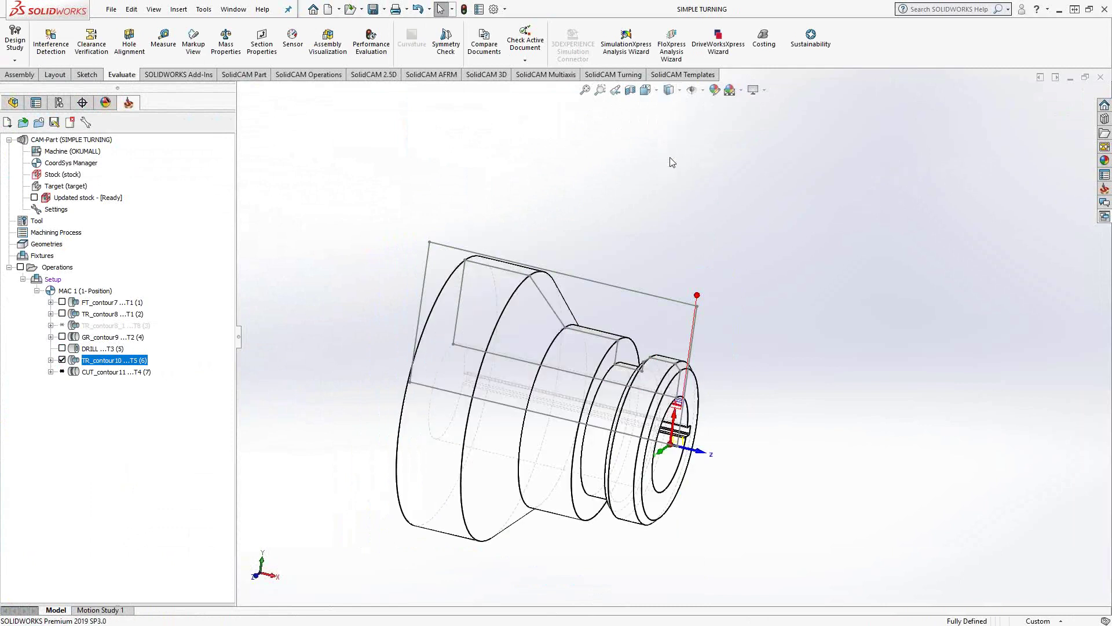
left_click(681, 91)
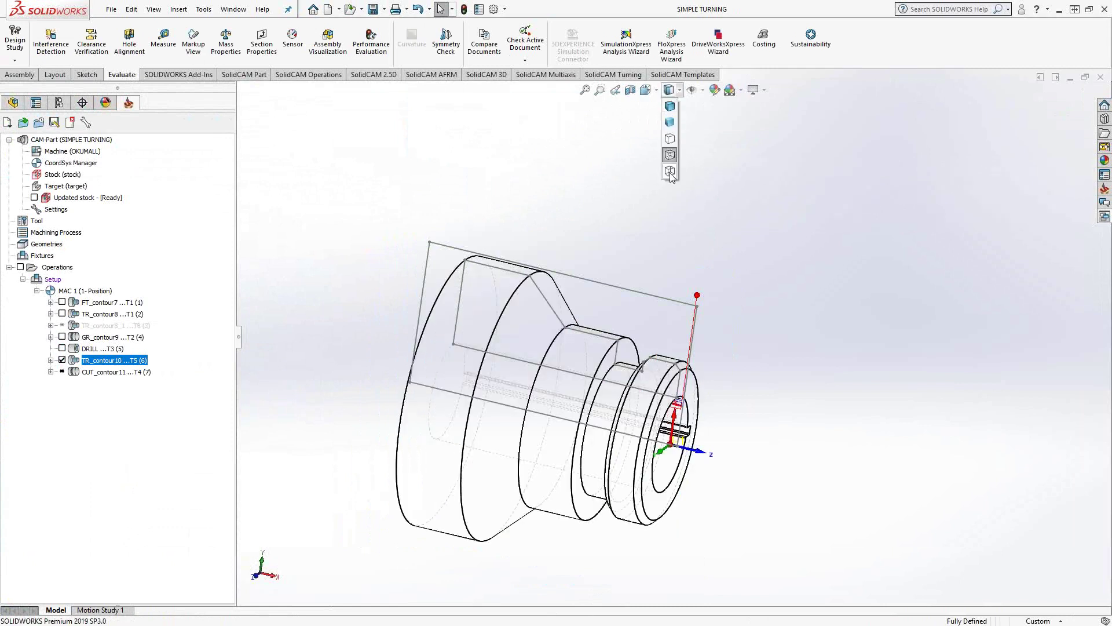
left_click(673, 177)
mouse_move(660, 199)
middle_mouse_down()
mouse_move(599, 189)
mouse_move(671, 198)
middle_mouse_up()
left_click(681, 93)
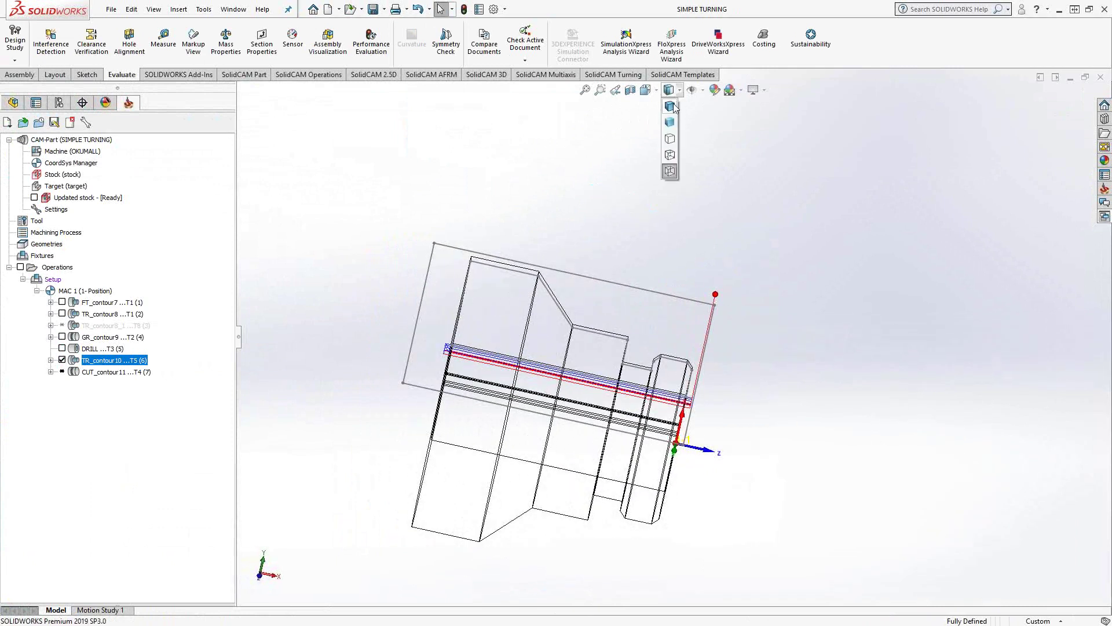
left_click(674, 111)
- Make the DesignModel component transparent to inspect the bore toolpath, and turn the transparency off again
right_click(496, 304)
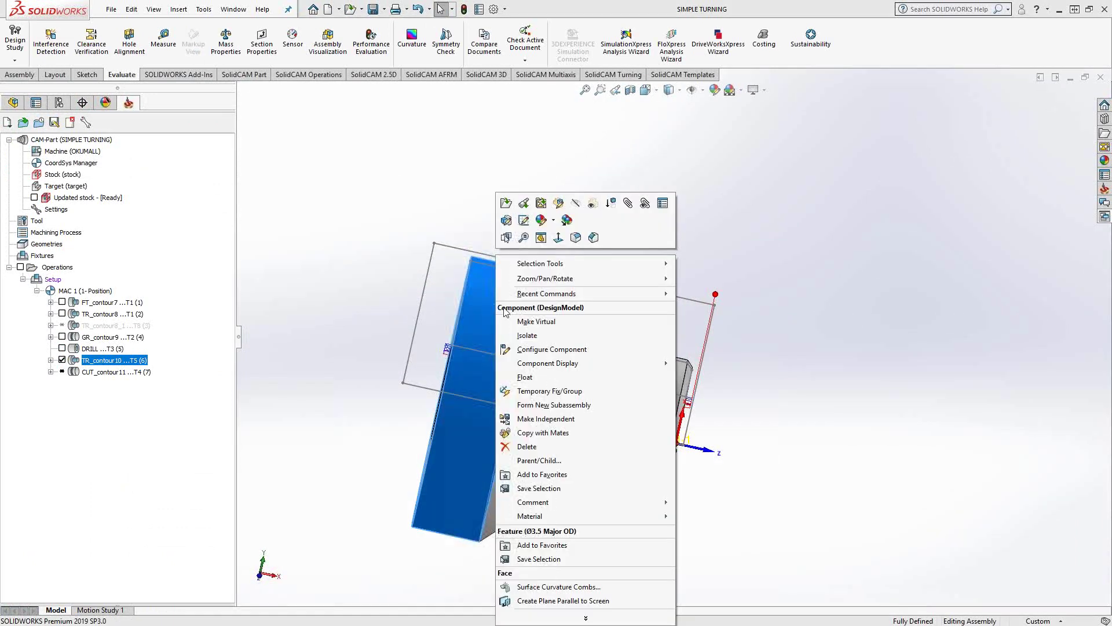
middle_click_drag(617, 203, 447, 277)
left_click(390, 216)
middle_click_drag(325, 253, 390, 285)
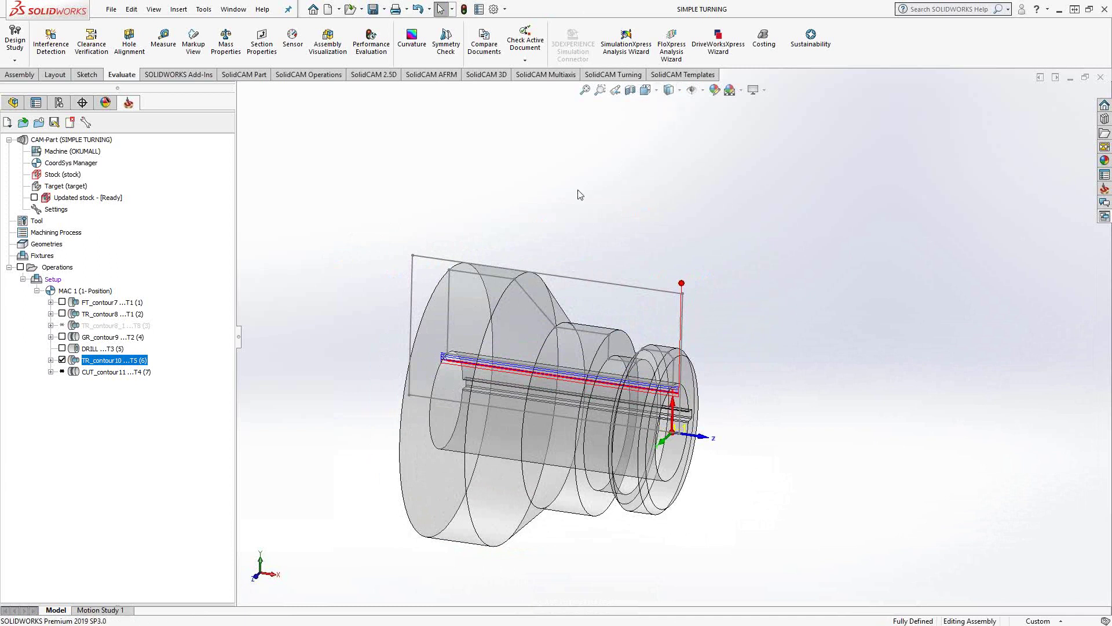
left_click(489, 291)
right_click(485, 288)
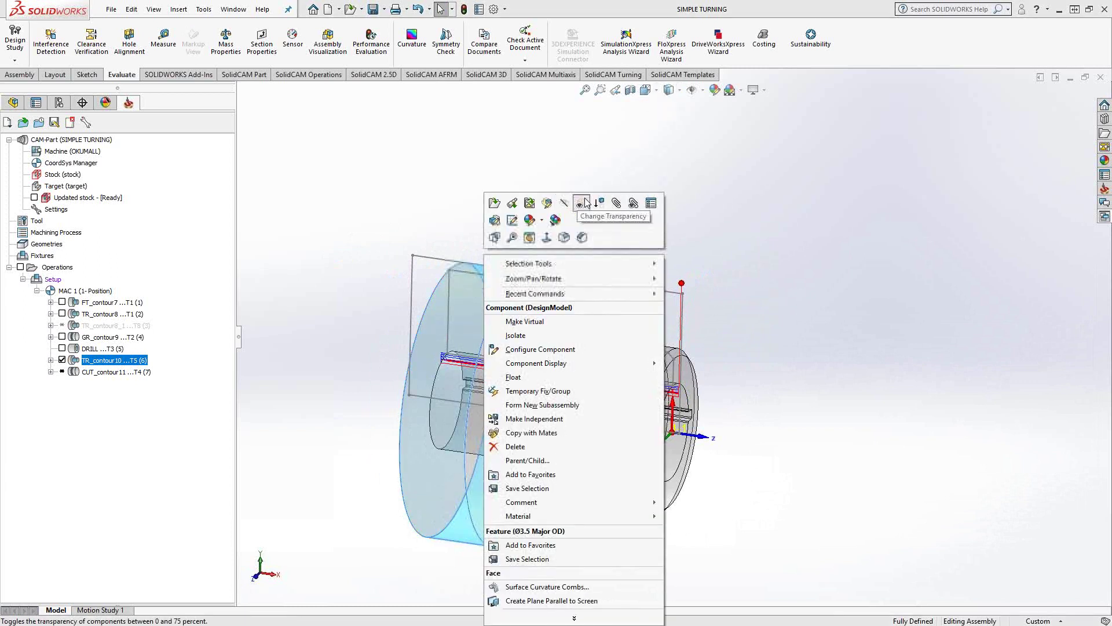
left_click(567, 201)
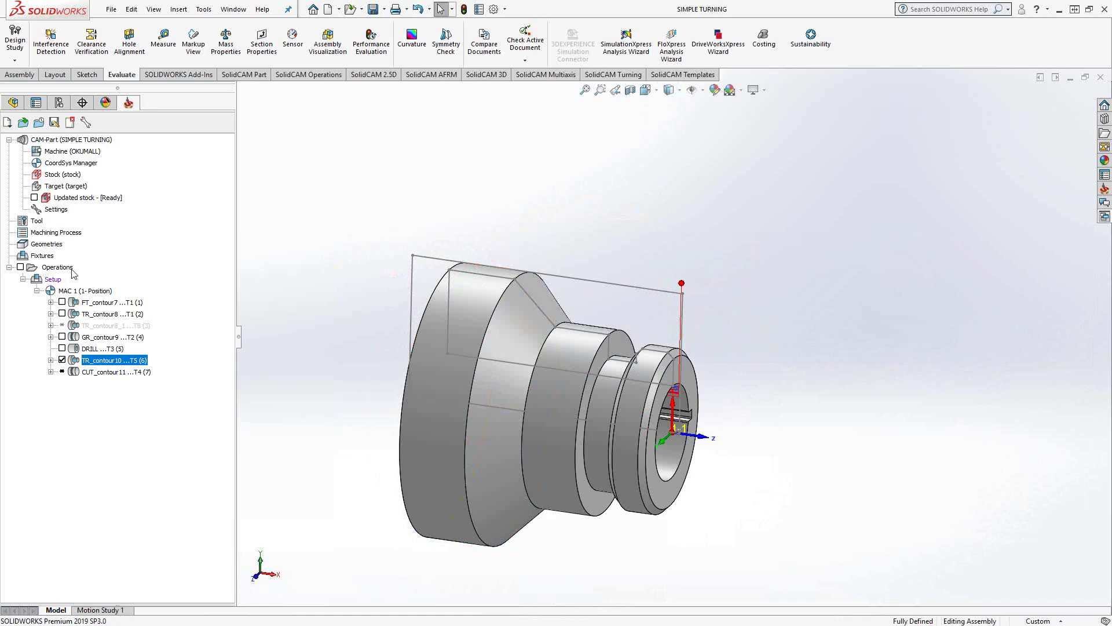
- Open the TR_contour10 simulation, view the stock and chuck jaws in transparent and line display styles, and return to opaque shading
right_click(90, 359)
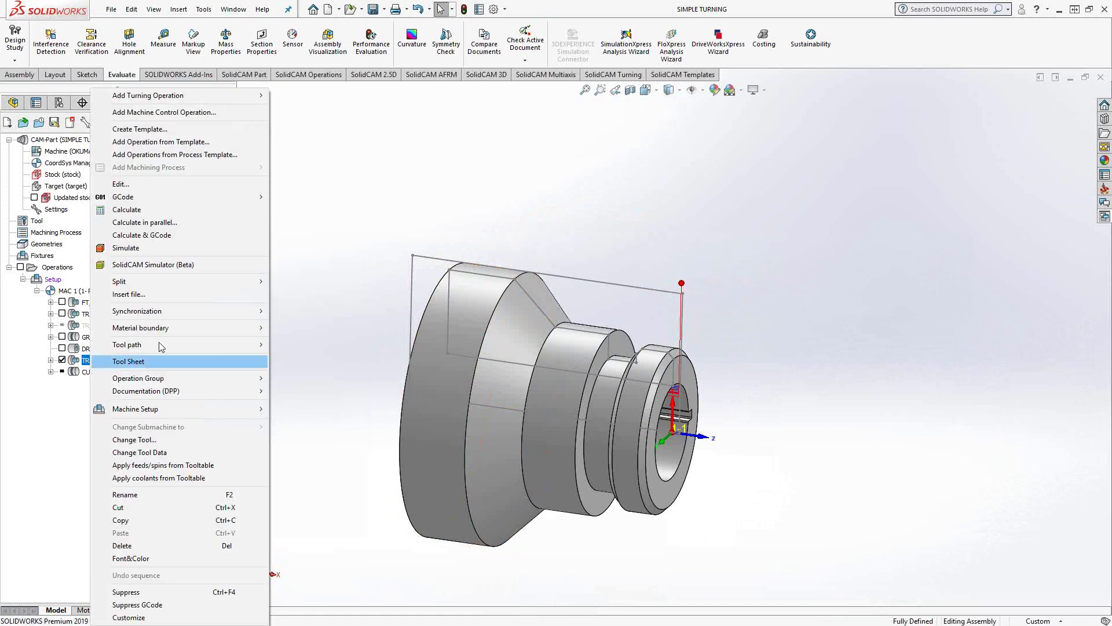
left_click(140, 254)
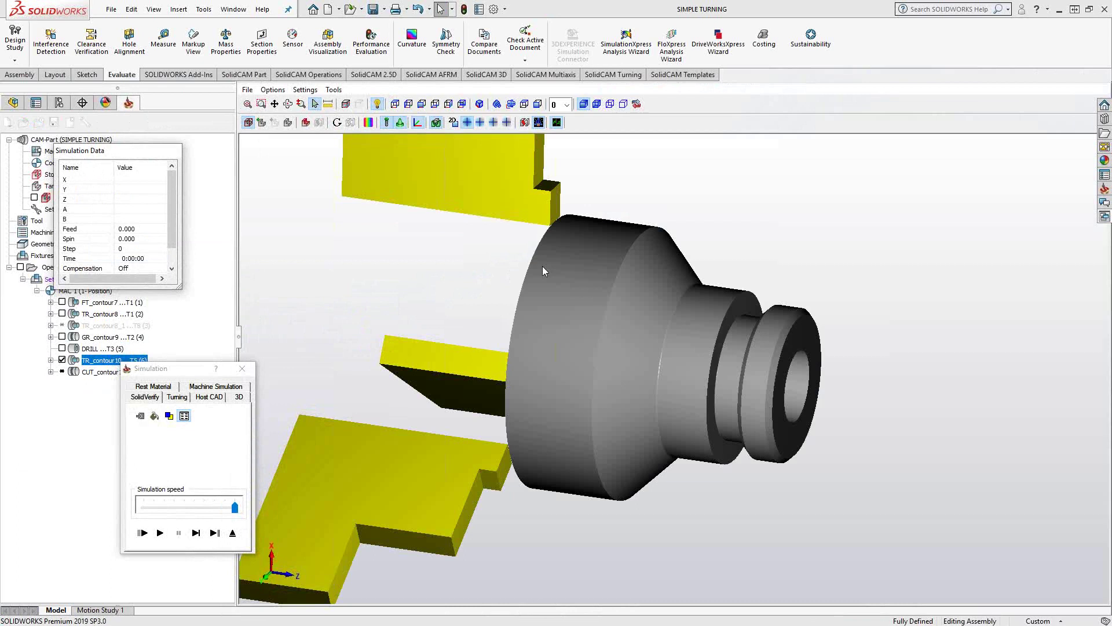
left_click(596, 105)
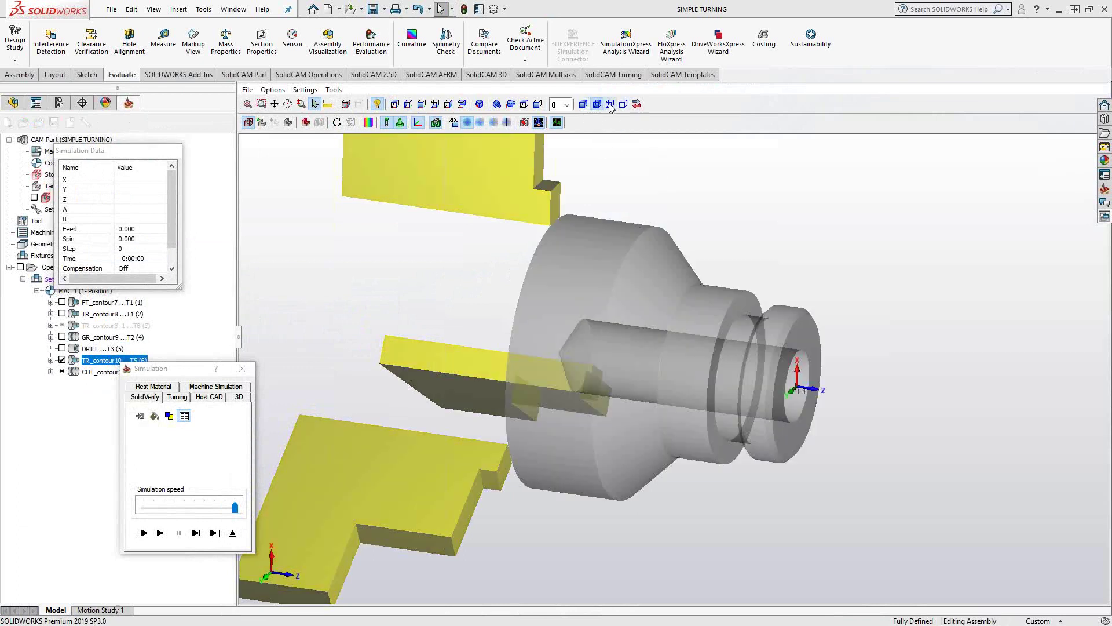
left_click(610, 105)
left_click(624, 105)
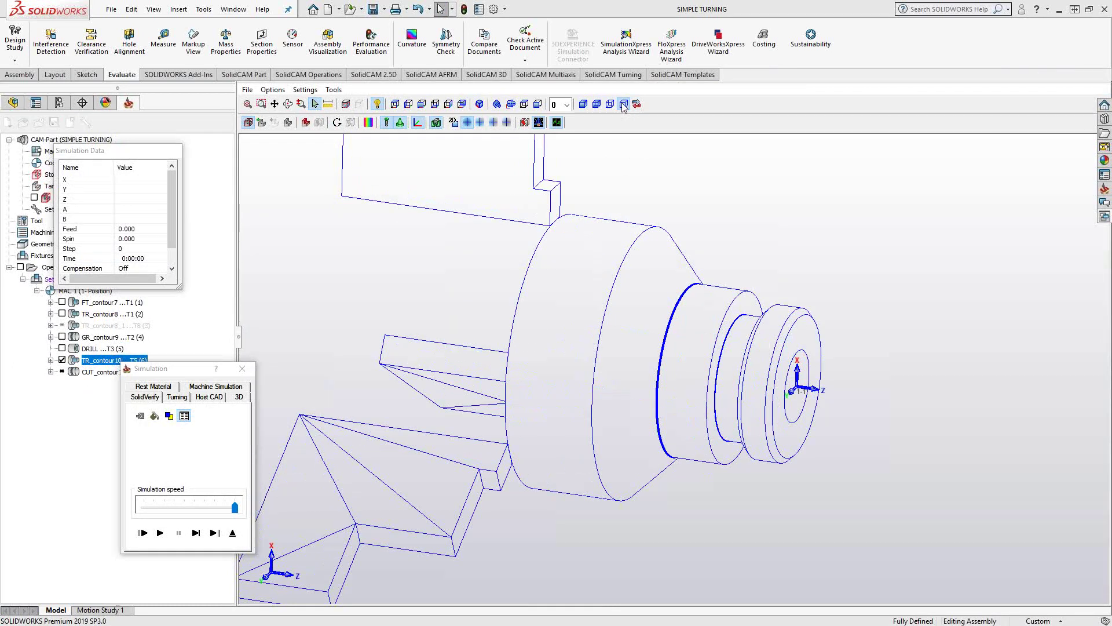
left_click(610, 105)
left_click(597, 105)
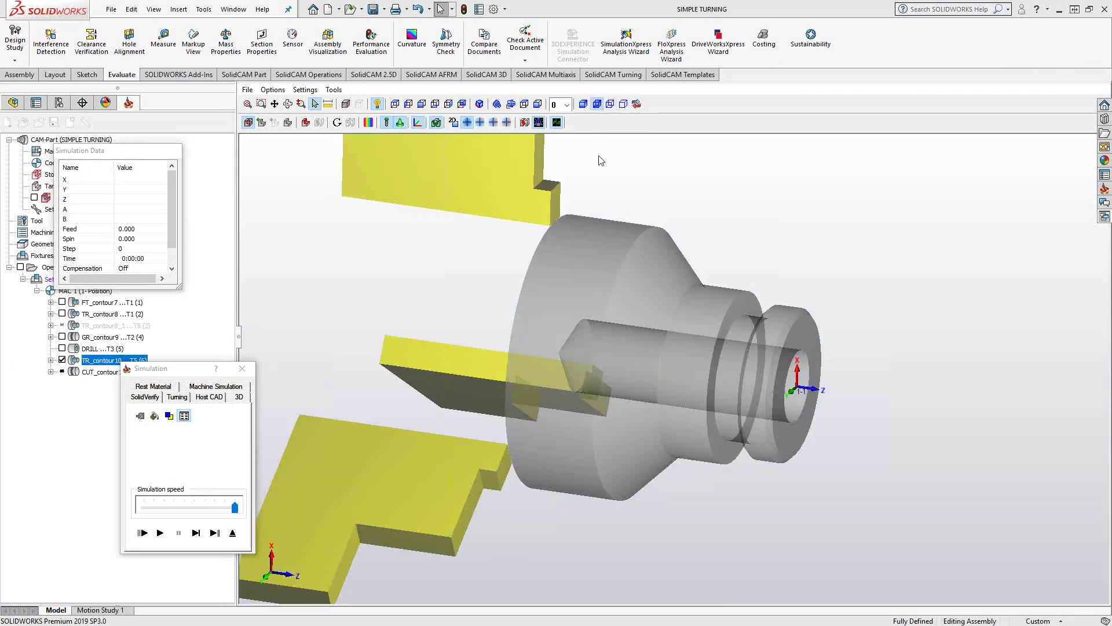
left_click(583, 104)
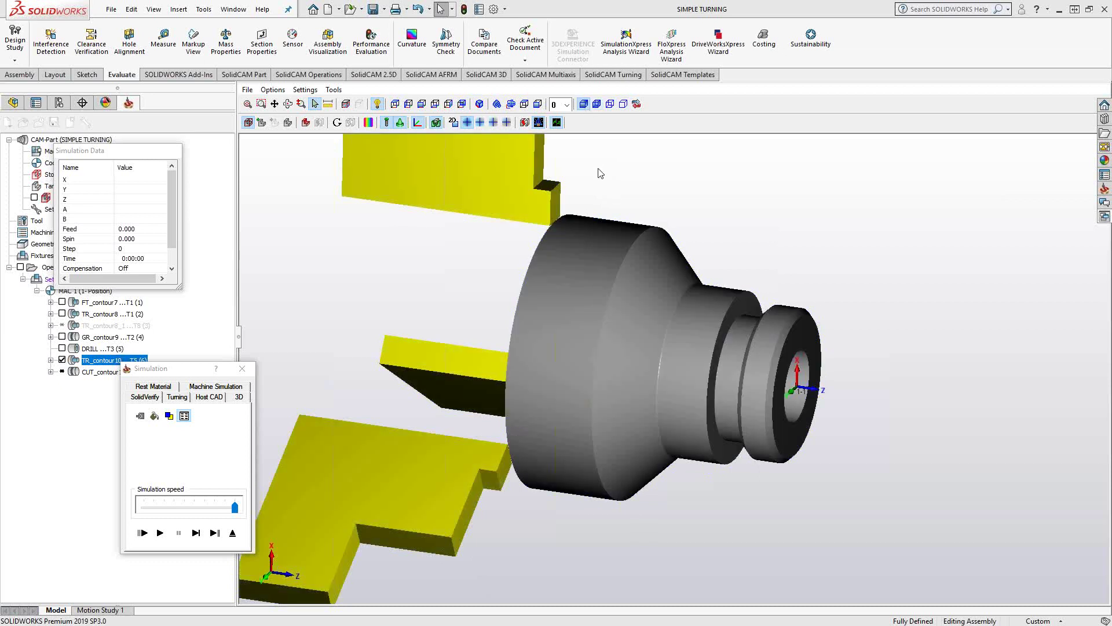
mouse_move(640, 204)
middle_mouse_down()
mouse_move(585, 207)
mouse_move(651, 198)
mouse_move(636, 194)
middle_mouse_up()
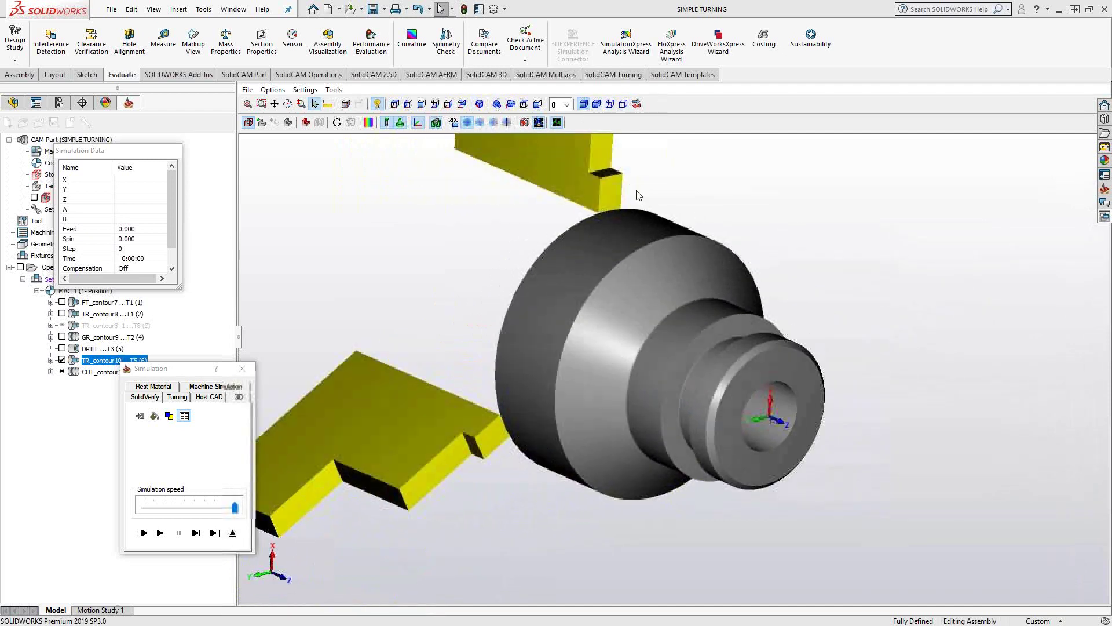